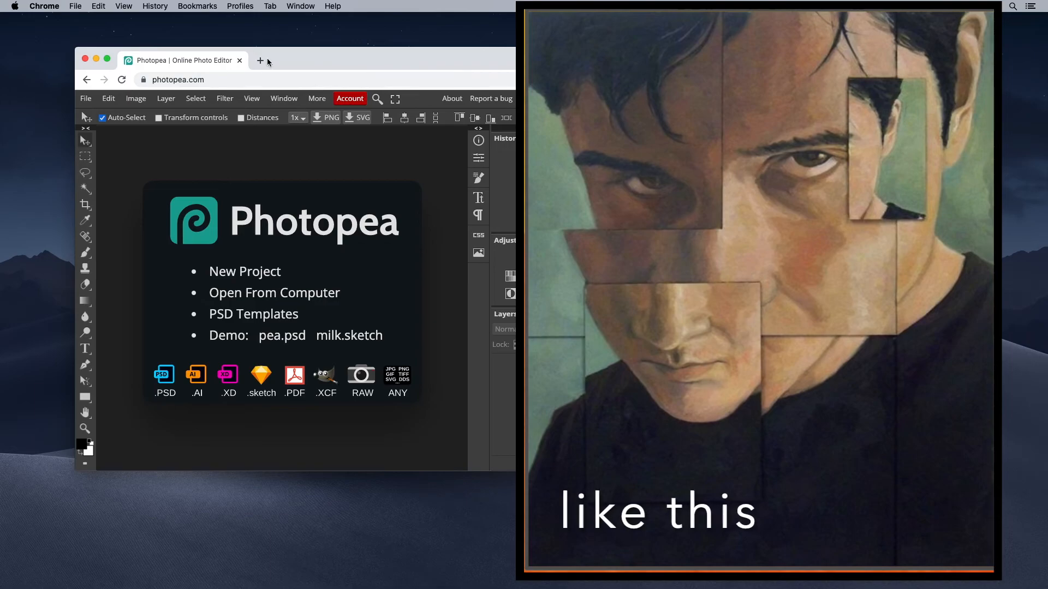
Step: Arrange the browser window beside the desktop images and open LJ_JMB_blackandwhite_1984.jpg in Photopea
{"action": "mouse_move", "coordinate": [302, 61]}
{"action": "left_mouse_down"}
{"action": "mouse_move", "coordinate": [314, 46]}
{"action": "mouse_move", "coordinate": [286, 49]}
{"action": "left_mouse_up"}
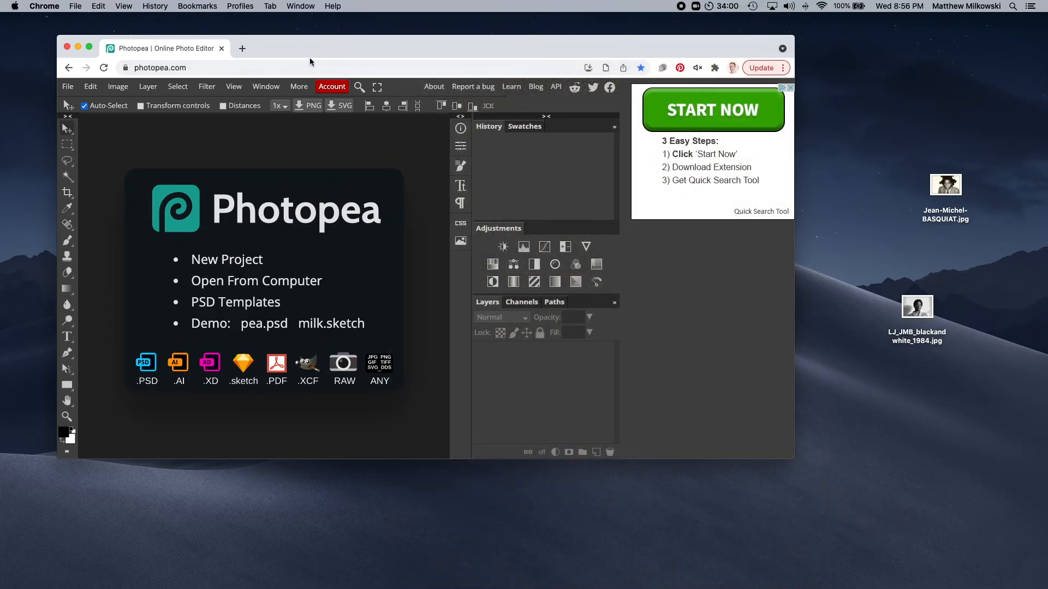
{"action": "left_click_drag", "start_coordinate": [306, 51], "coordinate": [356, 51]}
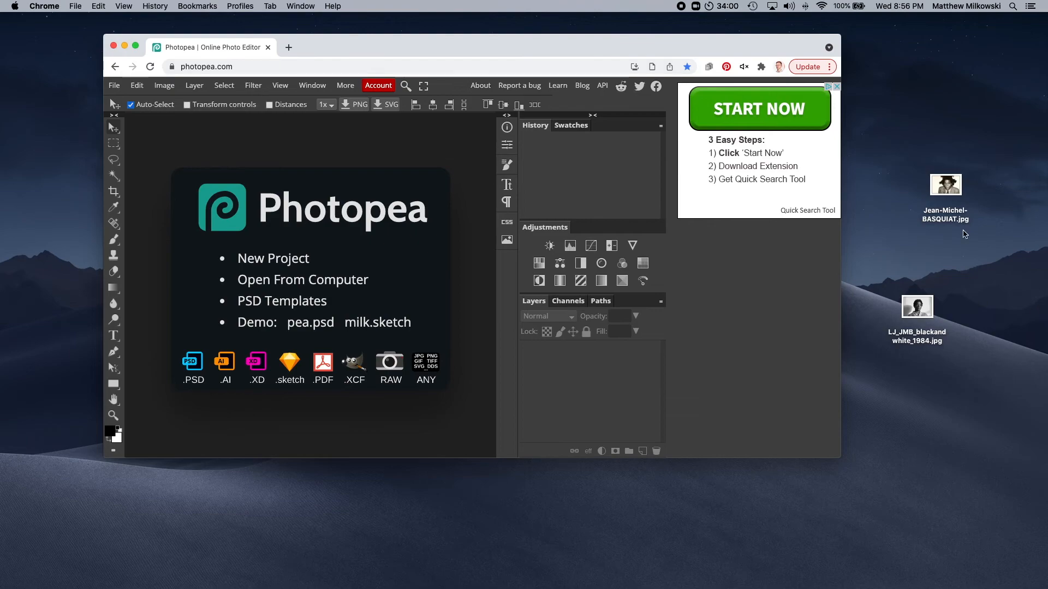
{"action": "left_click_drag", "start_coordinate": [947, 186], "coordinate": [914, 223]}
{"action": "left_click", "coordinate": [951, 271]}
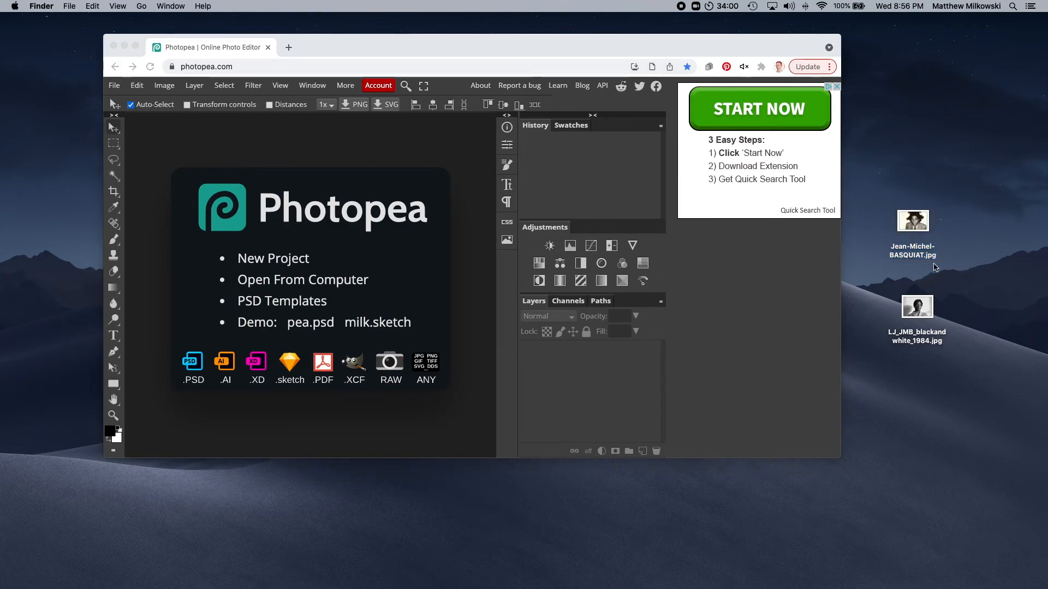
{"action": "left_click_drag", "start_coordinate": [921, 314], "coordinate": [346, 257]}
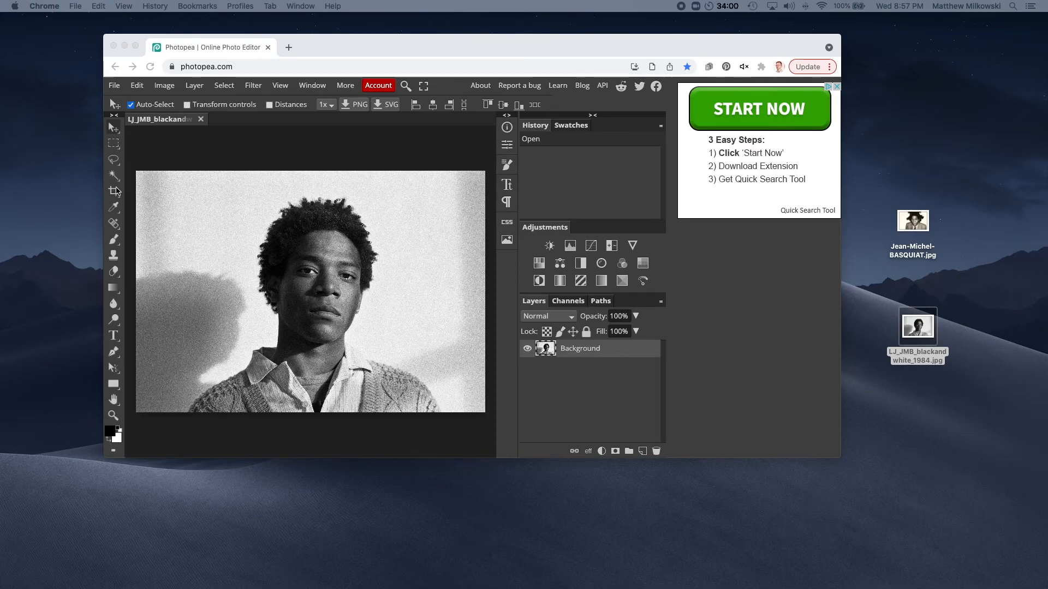
Step: Crop both sides of the portrait to a nearly square frame around the head and shoulders, working in a full-screen window
{"action": "left_click", "coordinate": [116, 195]}
{"action": "left_click", "coordinate": [114, 192]}
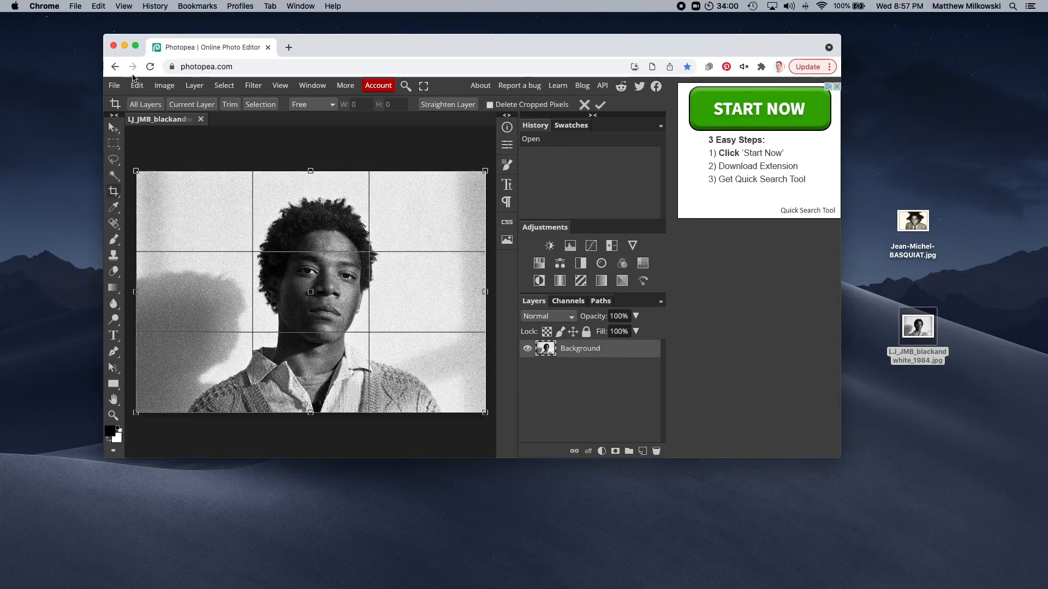
{"action": "left_click", "coordinate": [136, 47]}
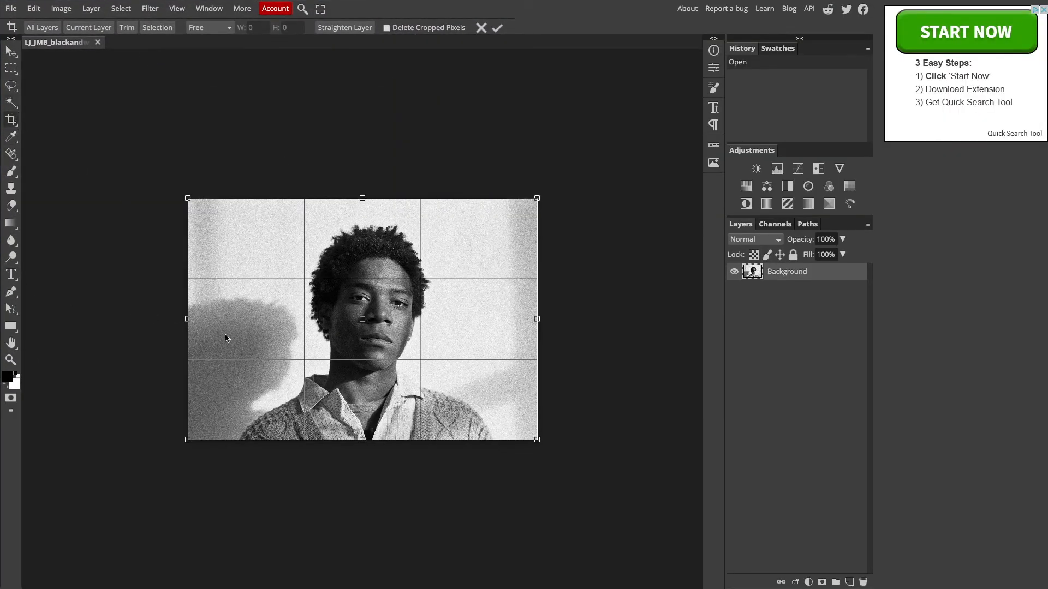
{"action": "left_click_drag", "start_coordinate": [187, 321], "coordinate": [234, 320]}
{"action": "left_click_drag", "start_coordinate": [535, 319], "coordinate": [479, 319]}
{"action": "left_click_drag", "start_coordinate": [207, 320], "coordinate": [229, 324]}
{"action": "key", "text": "Return"}
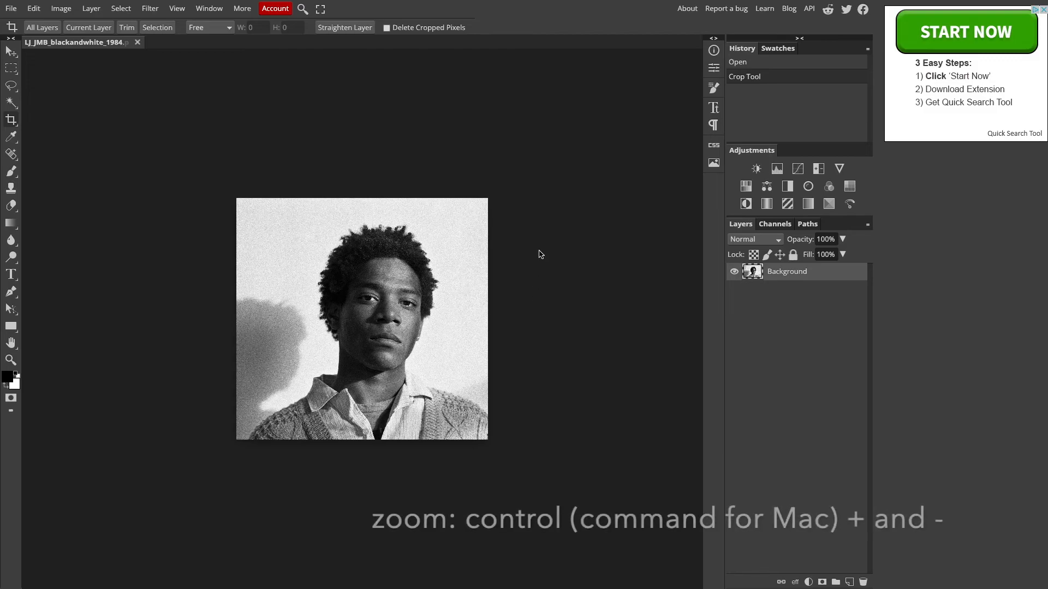
Step: Copy a rectangular selection around the eye on the right side of the face and paste it as a new layer
{"action": "key", "text": "ctrl+plus"}
{"action": "key", "text": "ctrl+plus"}
{"action": "key", "text": "ctrl+plus"}
{"action": "key", "text": "ctrl+minus"}
{"action": "key", "text": "ctrl+minus"}
{"action": "key", "text": "ctrl+minus"}
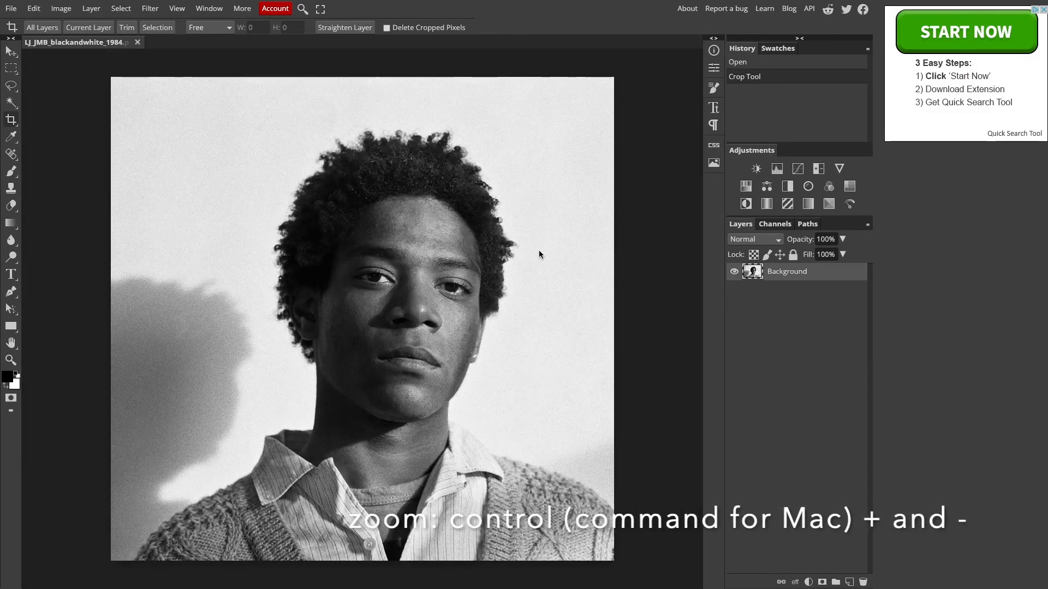
{"action": "left_click", "coordinate": [538, 253]}
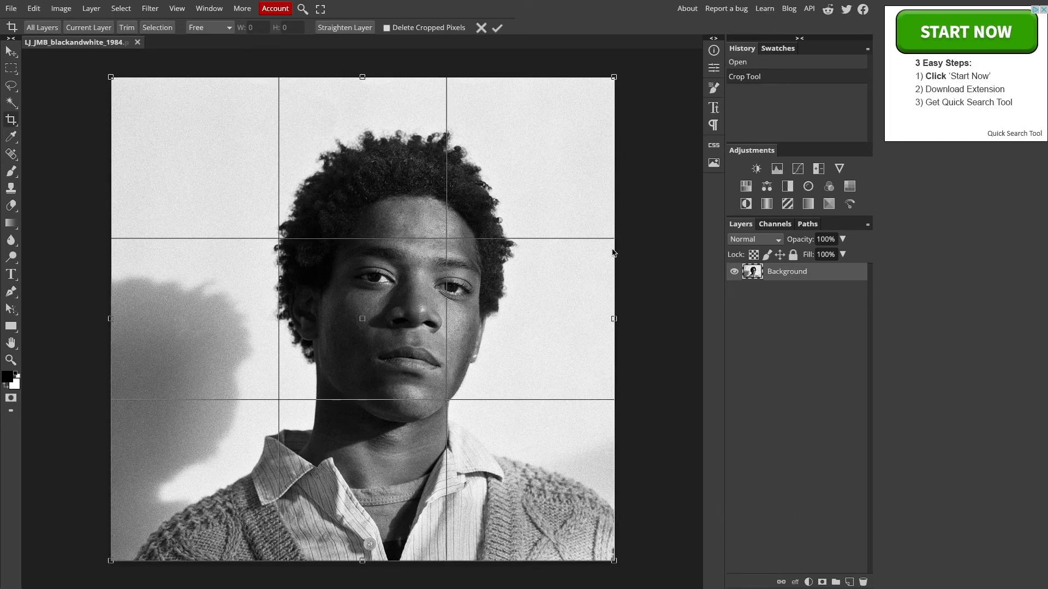
{"action": "left_click", "coordinate": [11, 85]}
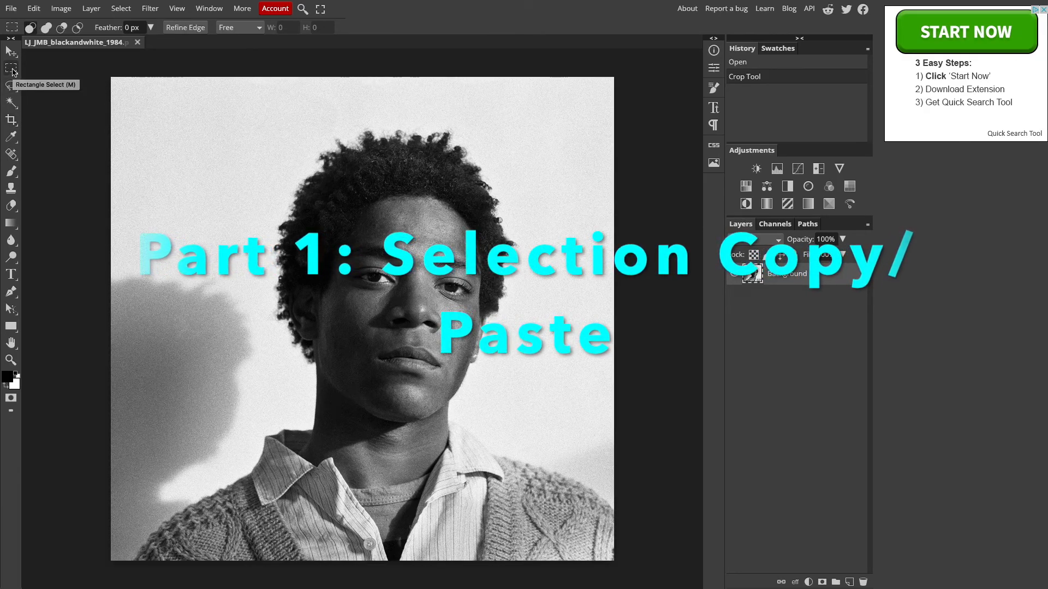
{"action": "right_click", "coordinate": [13, 71]}
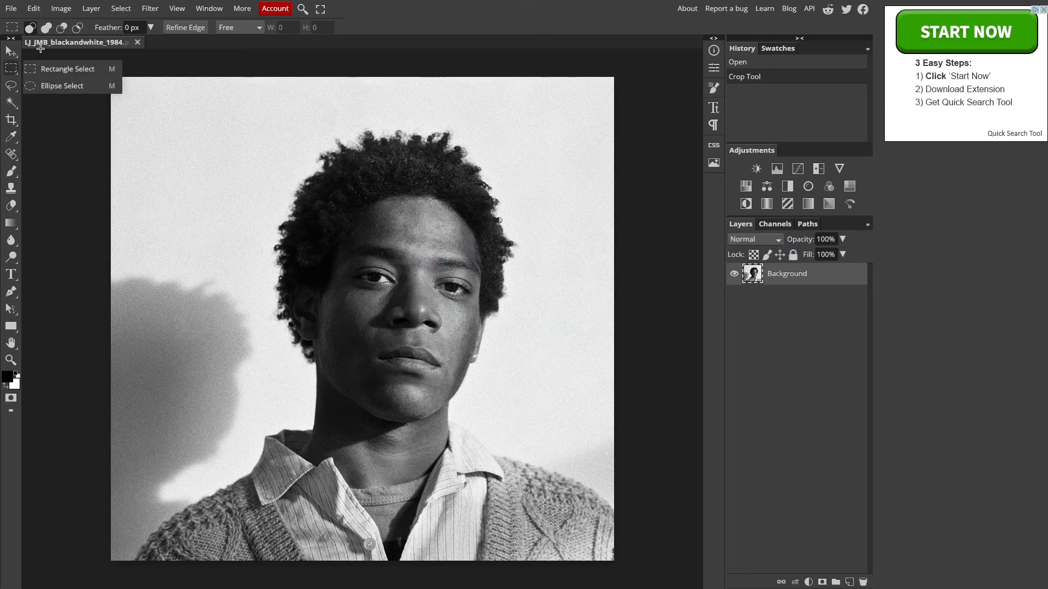
{"action": "left_click", "coordinate": [14, 70]}
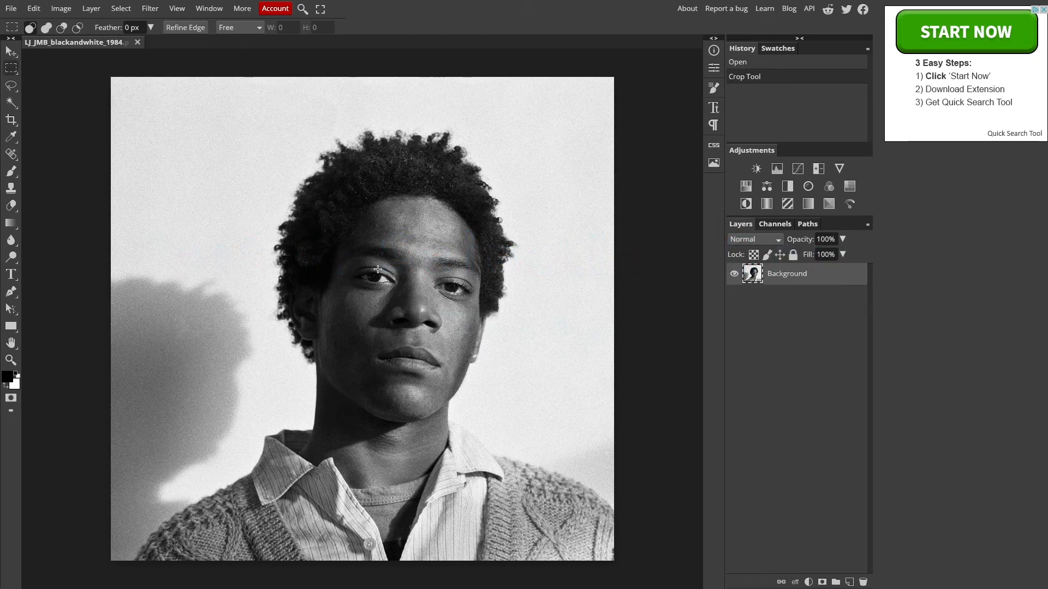
{"action": "left_click_drag", "start_coordinate": [427, 249], "coordinate": [480, 320]}
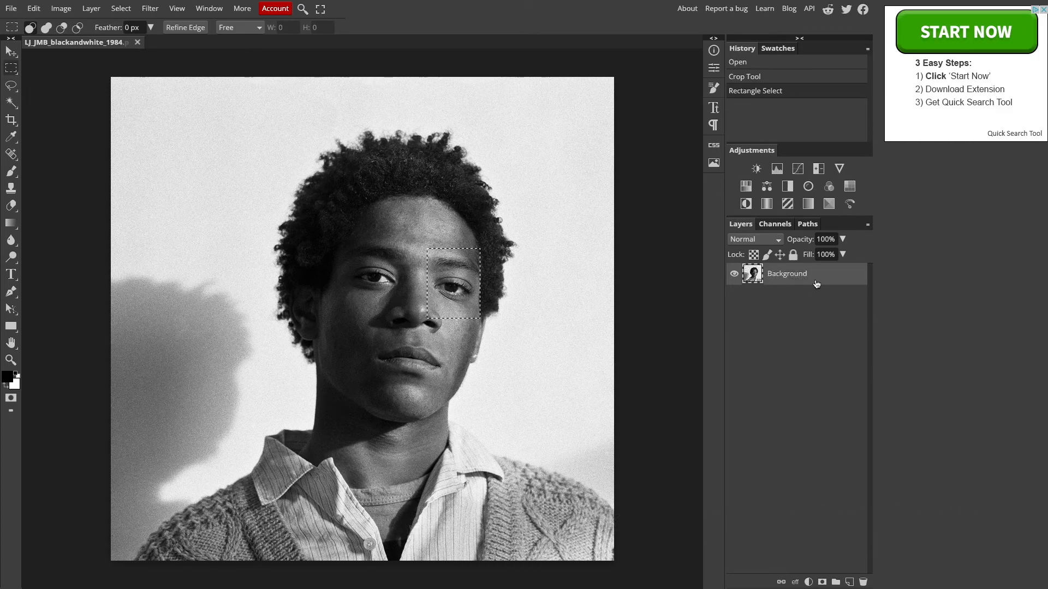
{"action": "key", "text": "ctrl+v"}
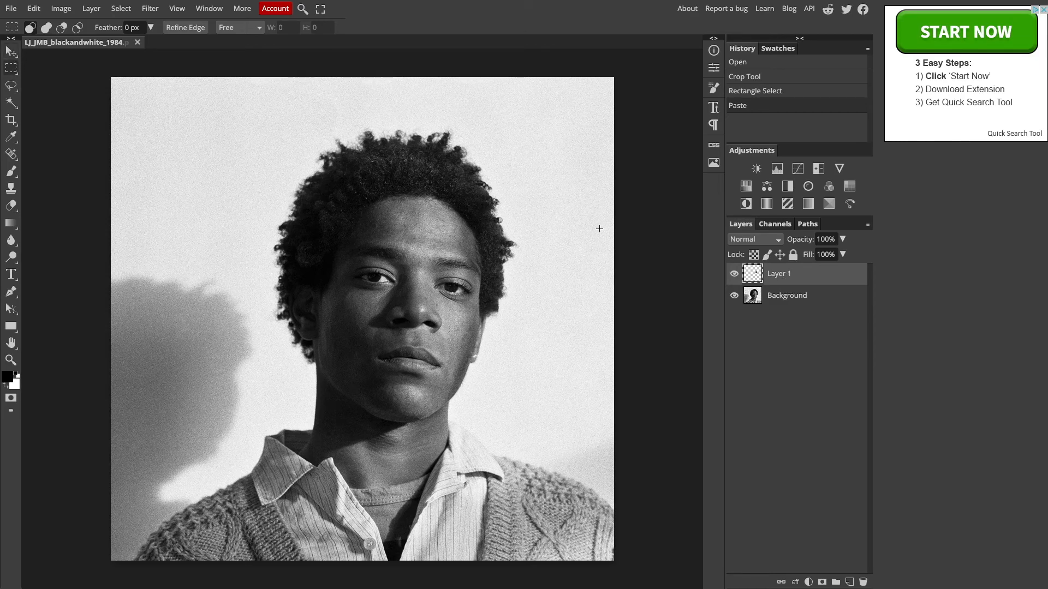
Step: Check the pasted eye alone with the Background layer hidden, and move the eye patch beside the upper right of the hair
{"action": "left_click", "coordinate": [734, 297]}
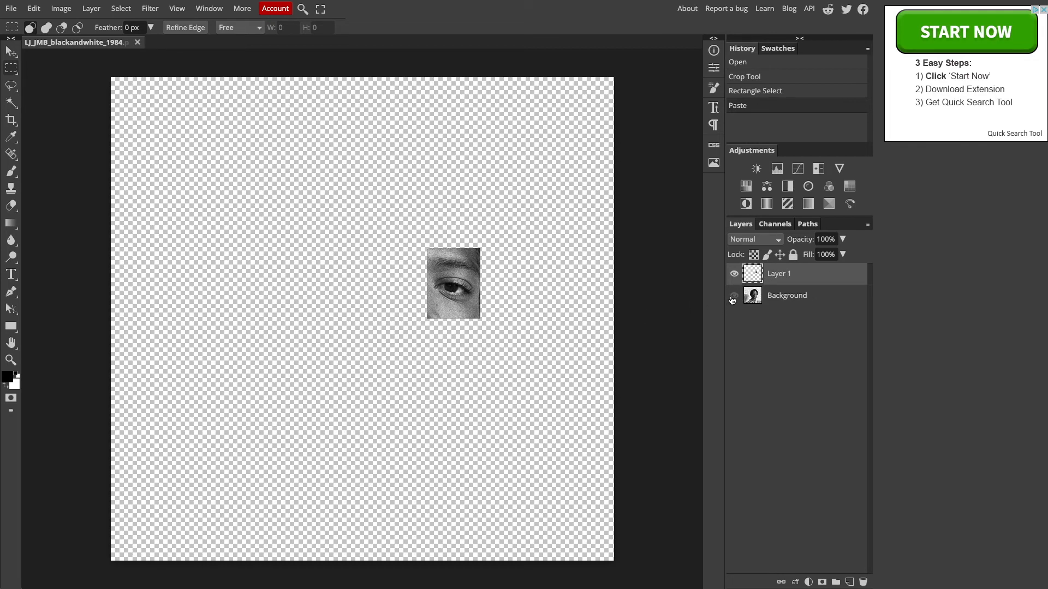
{"action": "left_click", "coordinate": [733, 297]}
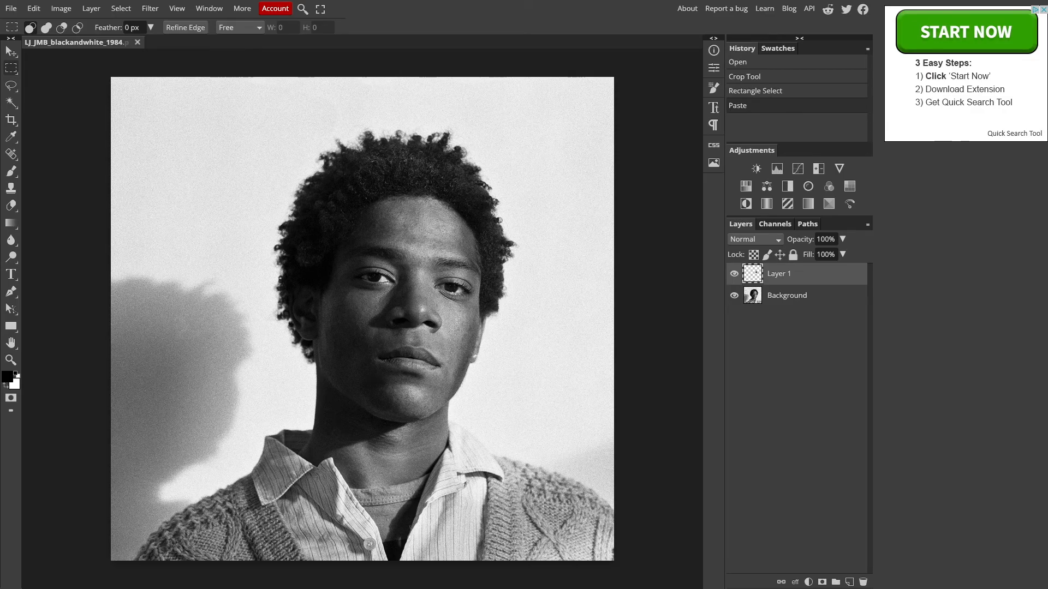
{"action": "left_click", "coordinate": [11, 51]}
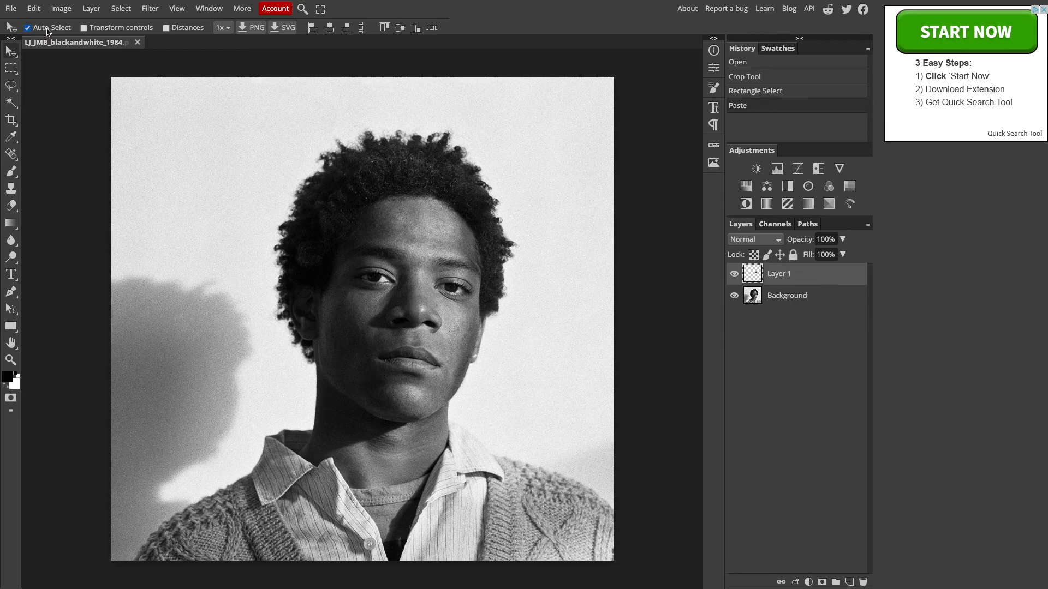
{"action": "left_click_drag", "start_coordinate": [436, 286], "coordinate": [496, 163]}
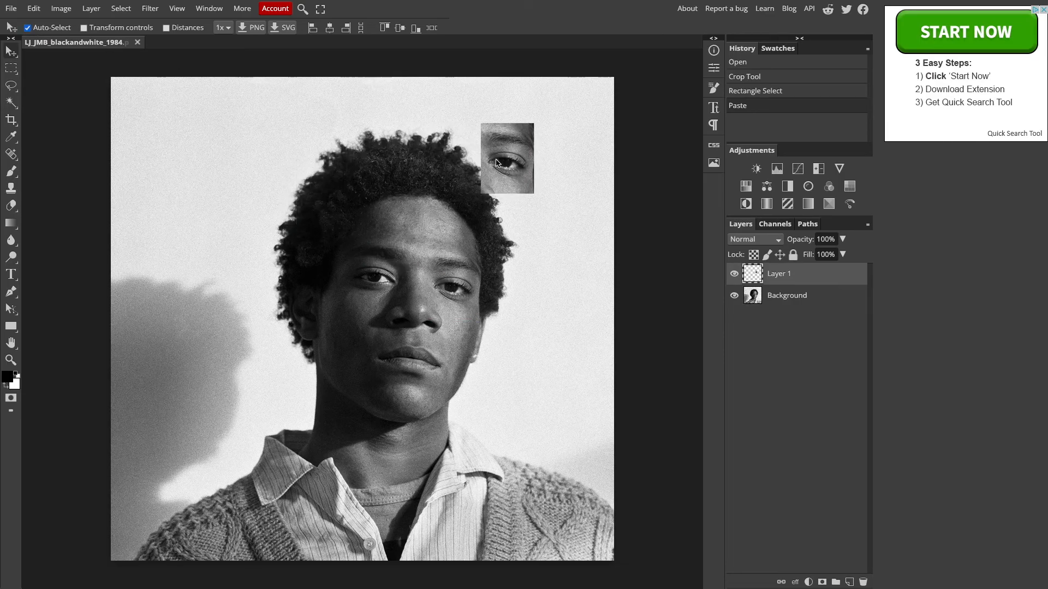
Step: Copy a narrow vertical strip from forehead to chin through the left eye from the Background layer and paste it as a new layer
{"action": "left_click", "coordinate": [776, 295]}
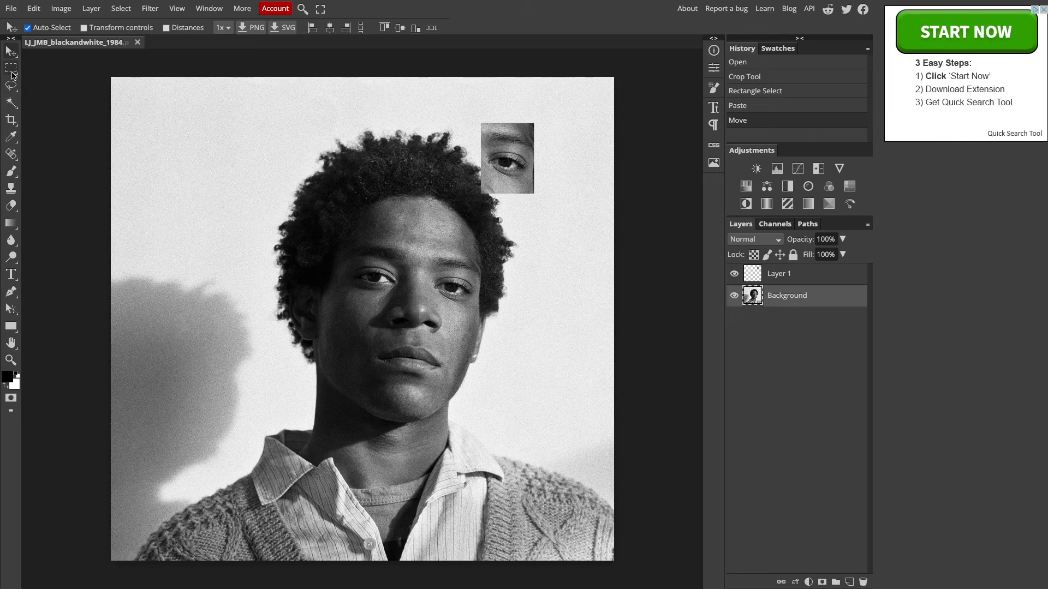
{"action": "left_click", "coordinate": [11, 69]}
{"action": "left_click_drag", "start_coordinate": [377, 230], "coordinate": [397, 410]}
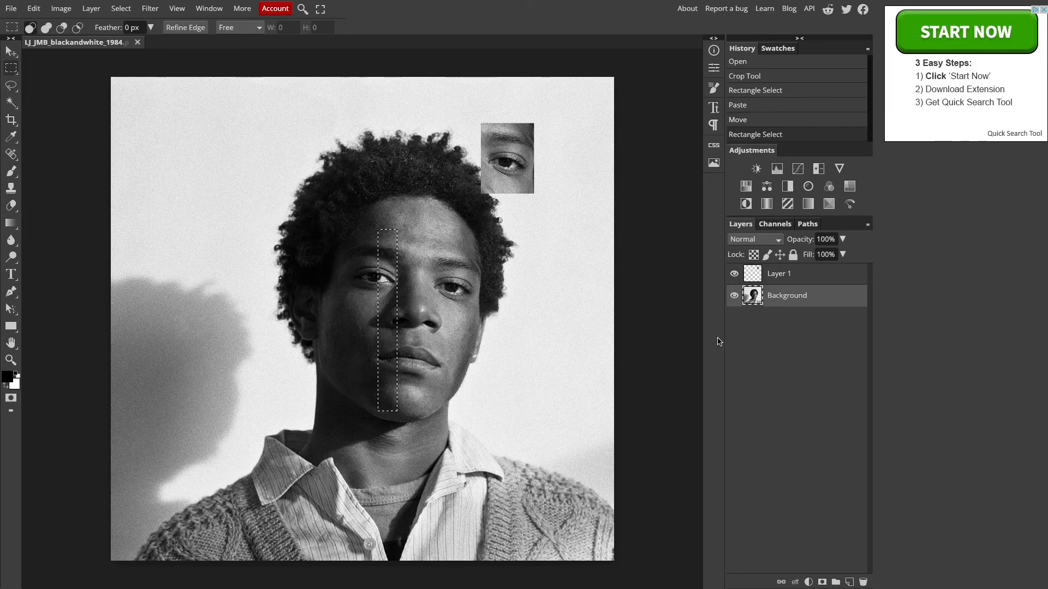
{"action": "key", "text": "ctrl+c"}
{"action": "key", "text": "ctrl+v"}
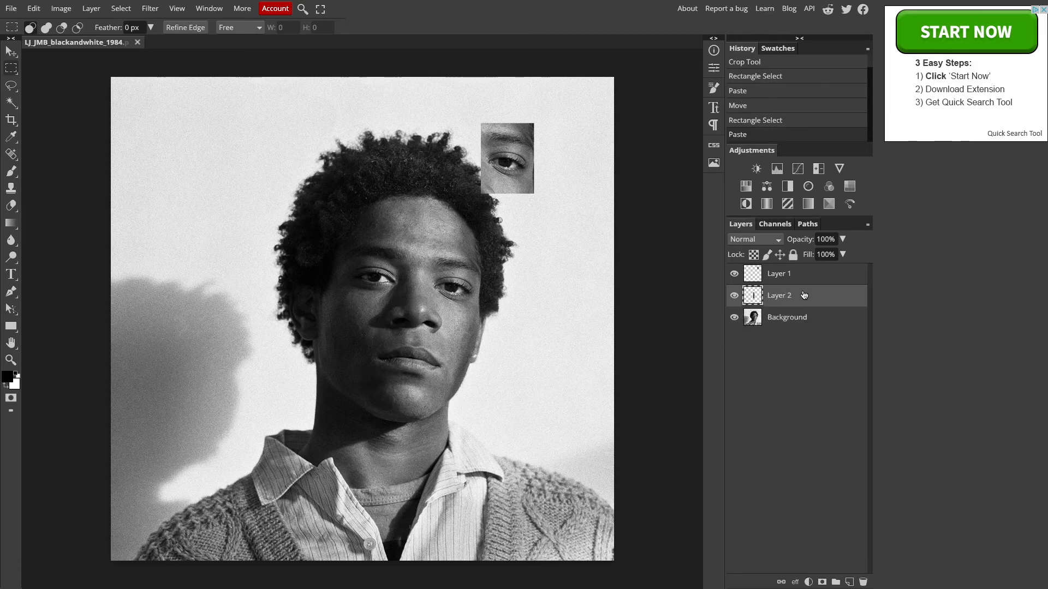
Step: Move the narrow face strip onto the blank wall left of the head, undoing any accidental shift of the Background
{"action": "left_click", "coordinate": [11, 51]}
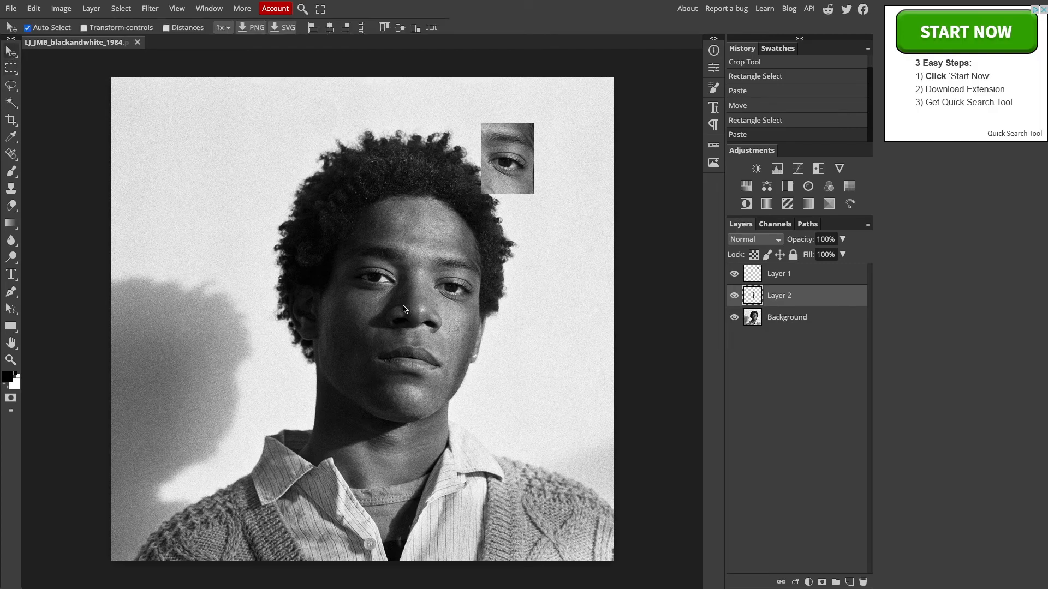
{"action": "left_click_drag", "start_coordinate": [365, 290], "coordinate": [382, 317]}
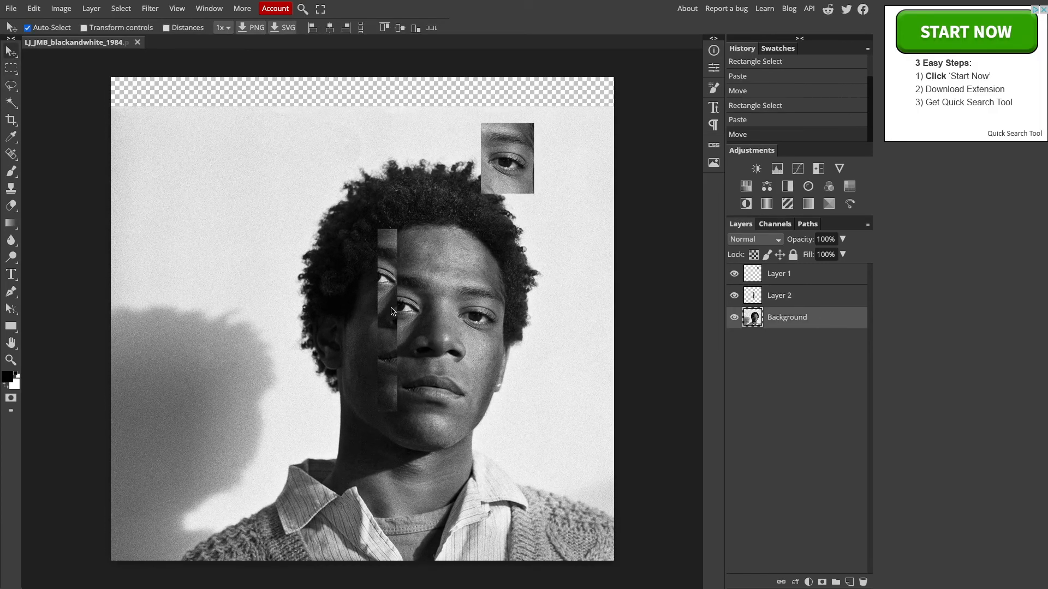
{"action": "key", "text": "ctrl+z"}
{"action": "left_click_drag", "start_coordinate": [388, 231], "coordinate": [213, 143]}
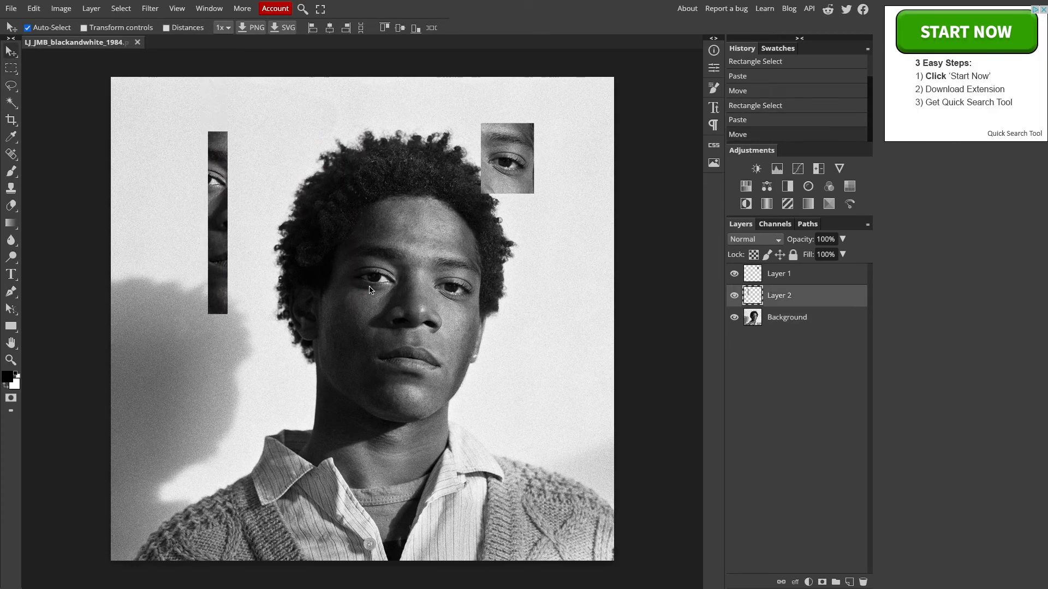
Step: Outline the nose freehand with Lasso Select, copy it from the Background layer and paste it as a new layer
{"action": "left_click", "coordinate": [12, 87]}
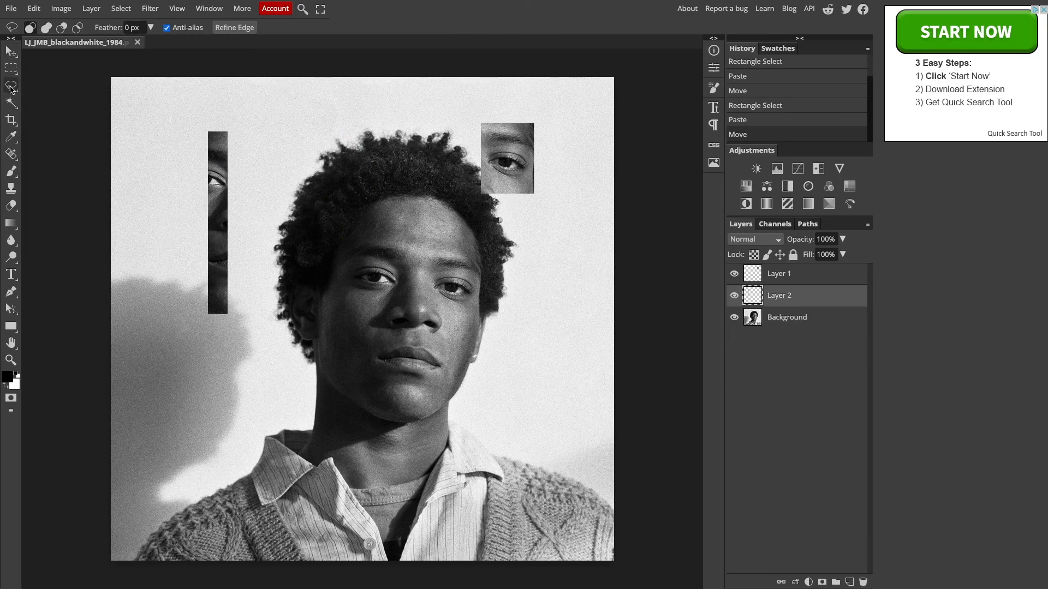
{"action": "right_click", "coordinate": [11, 87]}
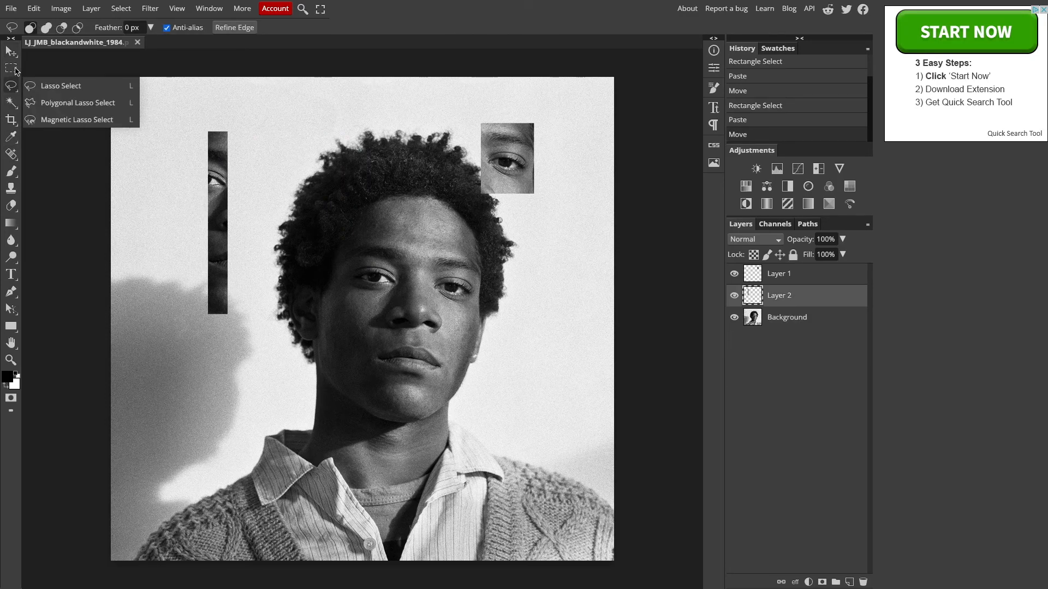
{"action": "left_click", "coordinate": [49, 89]}
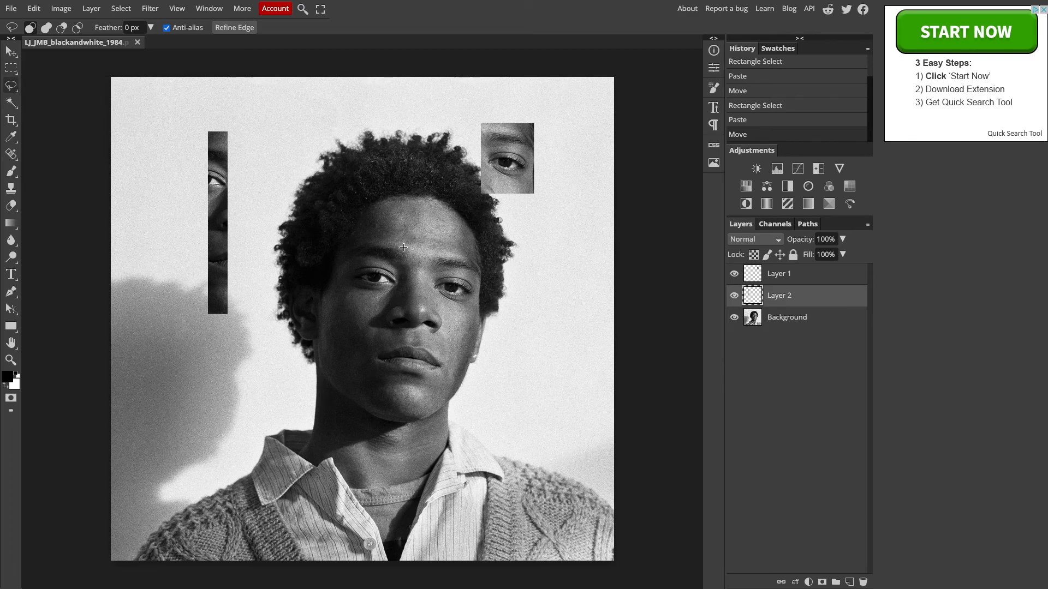
{"action": "mouse_move", "coordinate": [411, 285]}
{"action": "left_mouse_down"}
{"action": "mouse_move", "coordinate": [364, 309]}
{"action": "mouse_move", "coordinate": [360, 322]}
{"action": "mouse_move", "coordinate": [452, 349]}
{"action": "mouse_move", "coordinate": [469, 324]}
{"action": "mouse_move", "coordinate": [431, 255]}
{"action": "mouse_move", "coordinate": [413, 246]}
{"action": "mouse_move", "coordinate": [404, 289]}
{"action": "left_mouse_up"}
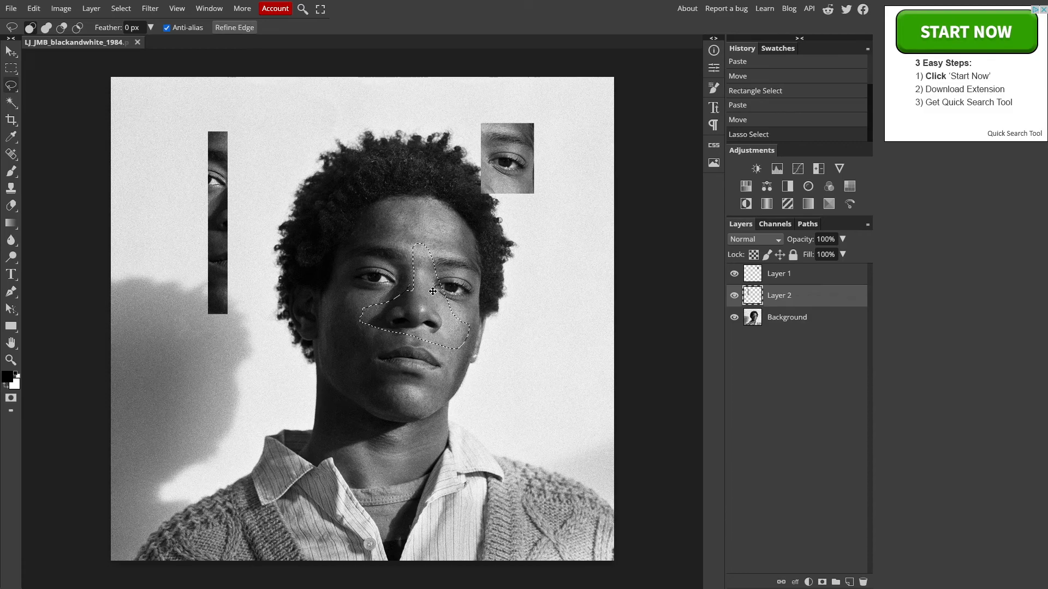
{"action": "key", "text": "ctrl+c"}
{"action": "left_click", "coordinate": [809, 324]}
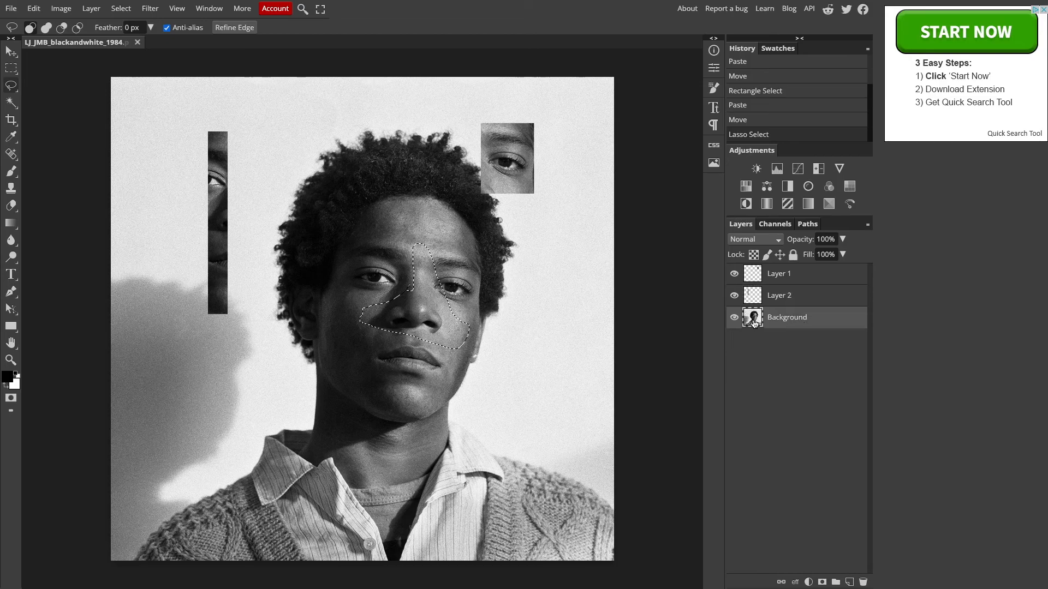
{"action": "key", "text": "ctrl+v"}
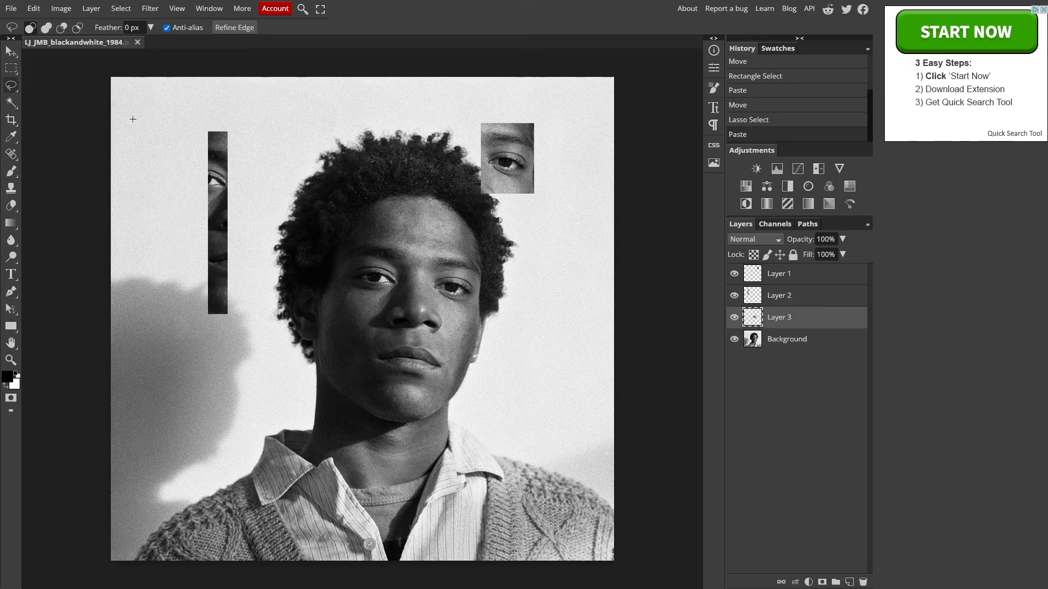
Step: Try new positions for the nose cutout over the lower cheek and the eye patch slightly lower, and delete the nose cutout's layer
{"action": "left_click", "coordinate": [11, 52]}
{"action": "left_click_drag", "start_coordinate": [400, 326], "coordinate": [445, 382]}
{"action": "left_click_drag", "start_coordinate": [520, 167], "coordinate": [523, 205]}
{"action": "left_click", "coordinate": [458, 379]}
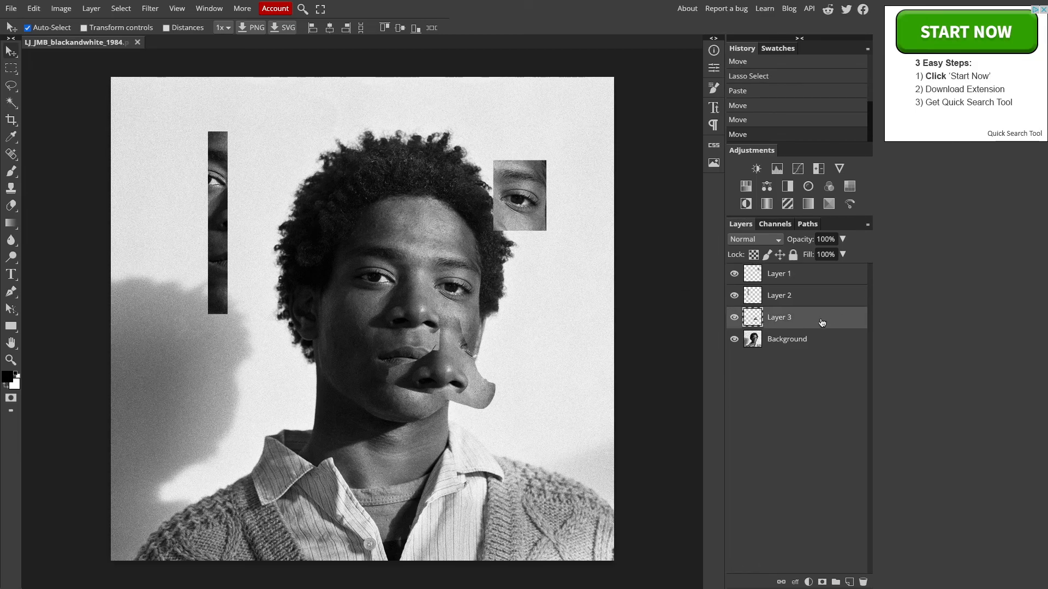
{"action": "key", "text": "Delete"}
Step: Move the eye patch onto the middle of the forehead and the narrow face strip to the right of the head
{"action": "left_click_drag", "start_coordinate": [524, 199], "coordinate": [443, 229]}
{"action": "left_click_drag", "start_coordinate": [219, 174], "coordinate": [512, 175]}
{"action": "mouse_move", "coordinate": [432, 233]}
{"action": "left_mouse_down"}
{"action": "mouse_move", "coordinate": [408, 219]}
{"action": "mouse_move", "coordinate": [411, 236]}
{"action": "left_mouse_up"}
{"action": "left_click", "coordinate": [41, 9]}
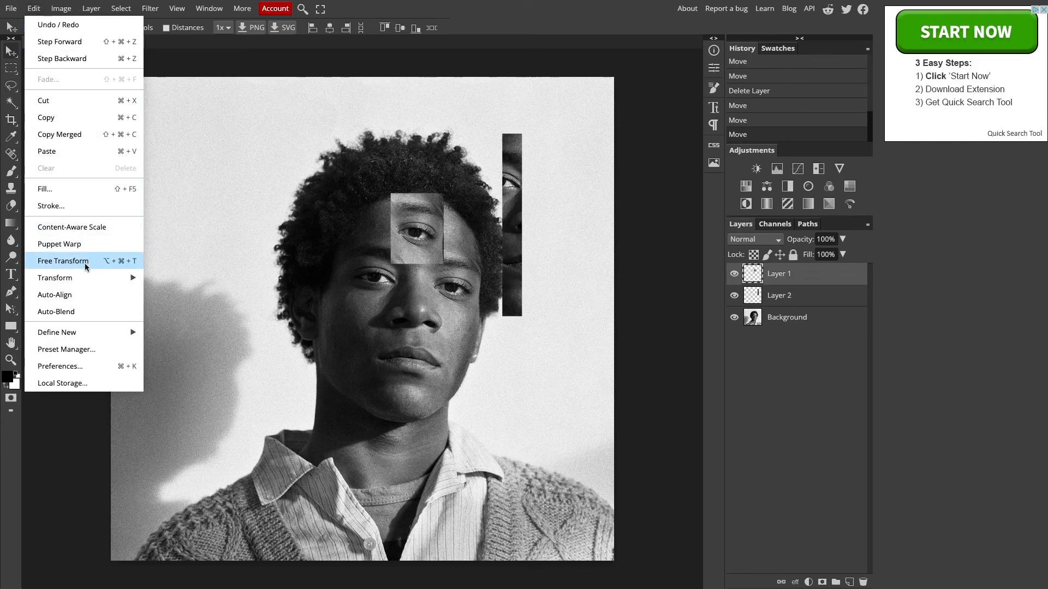
{"action": "left_click", "coordinate": [116, 264]}
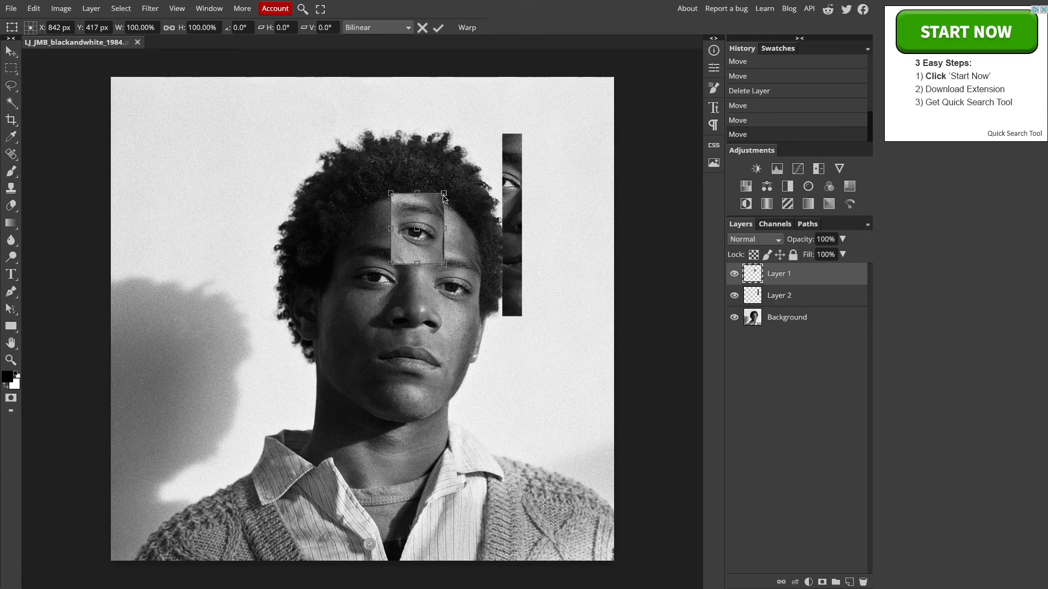
{"action": "left_click_drag", "start_coordinate": [444, 195], "coordinate": [525, 173]}
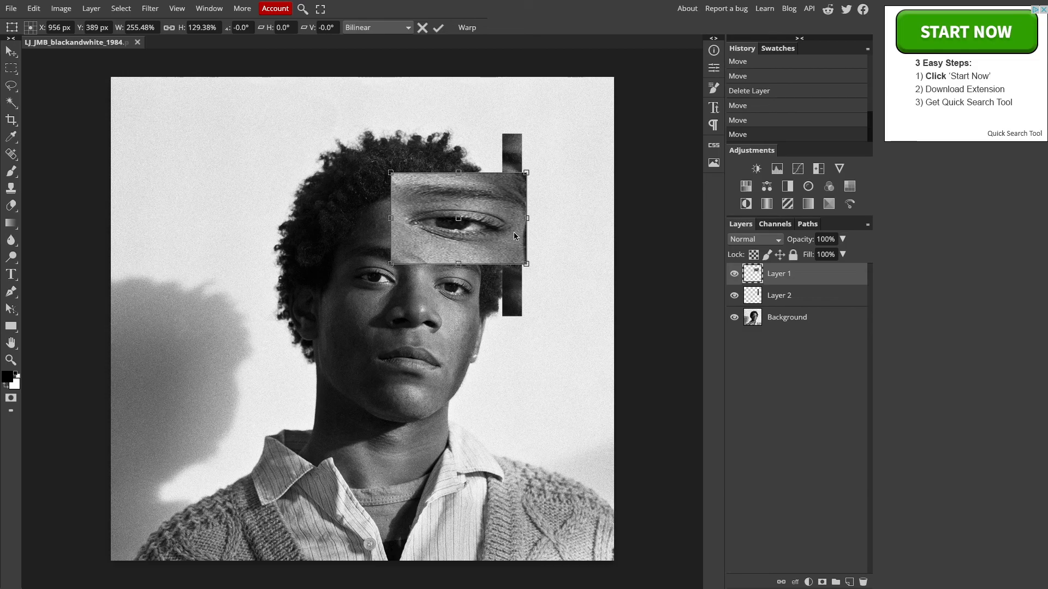
{"action": "key", "text": "Escape"}
Step: Nudge the eye patch slightly down and to the right on the forehead
{"action": "left_click_drag", "start_coordinate": [409, 211], "coordinate": [410, 214]}
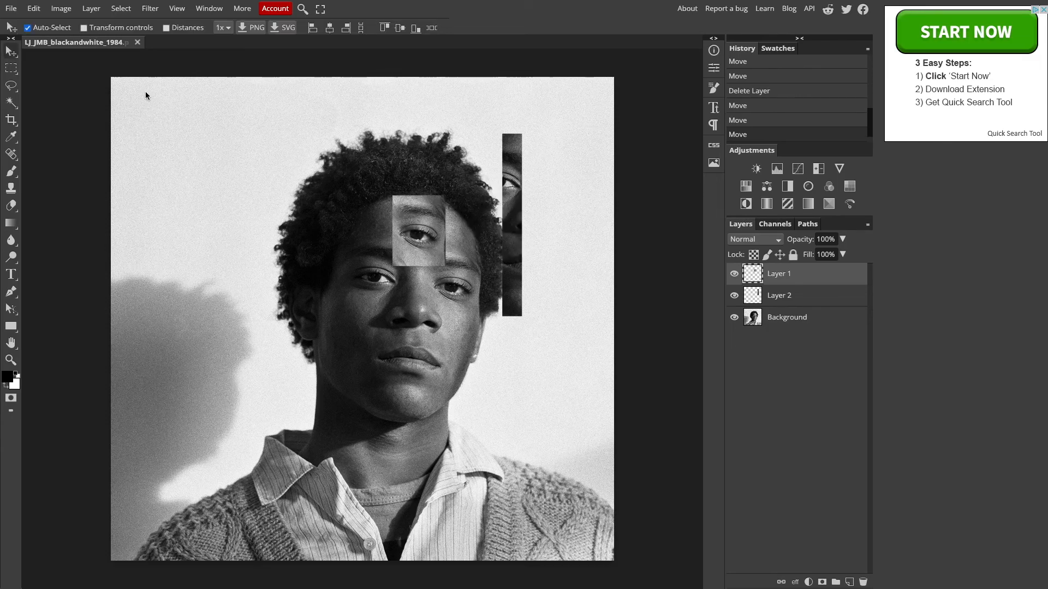
Step: Enlarge the eye patch on Layer 1 to 150% with Free Transform and place it over the forehead
{"action": "left_click_drag", "start_coordinate": [399, 235], "coordinate": [405, 279]}
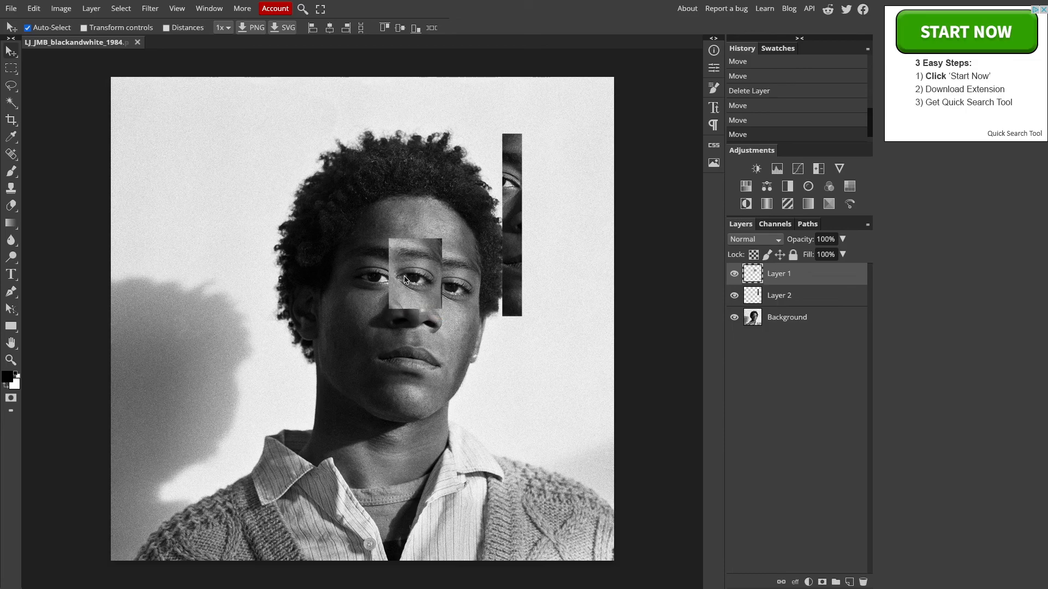
{"action": "left_click", "coordinate": [34, 8]}
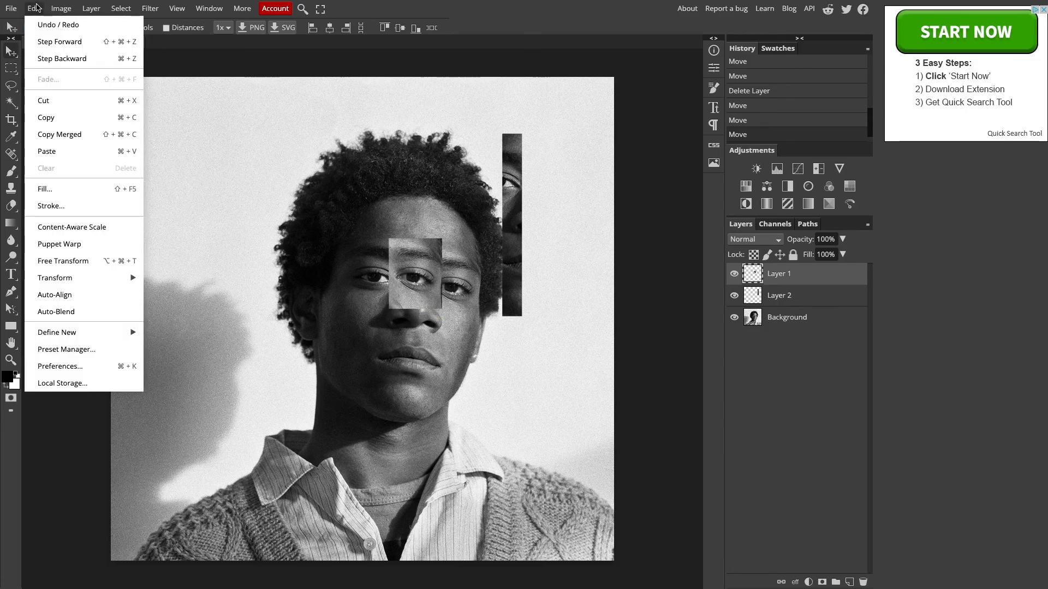
{"action": "left_click", "coordinate": [63, 261]}
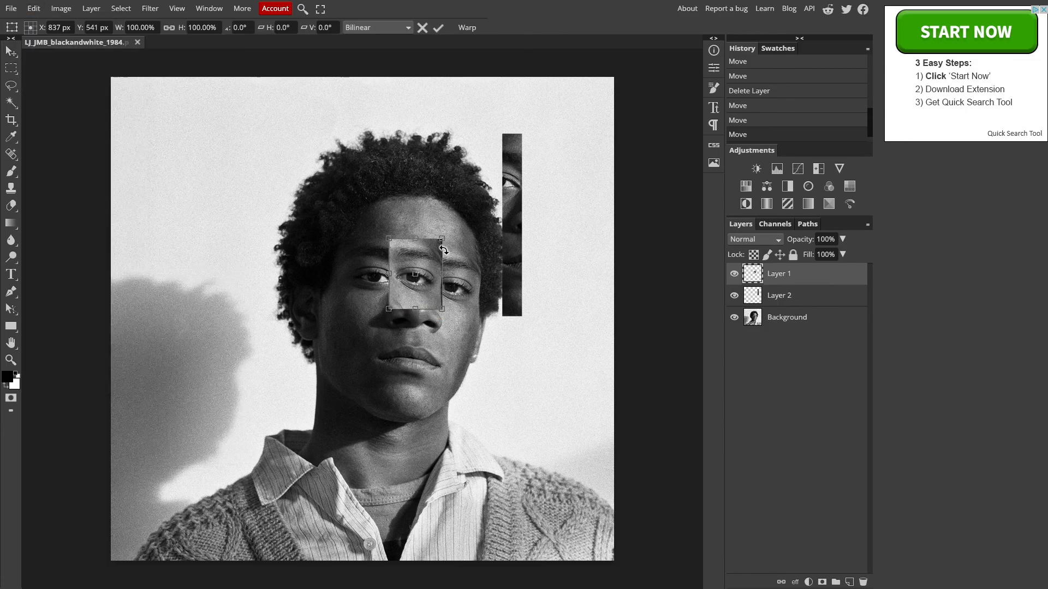
{"action": "left_click_drag", "start_coordinate": [441, 239], "coordinate": [434, 219]}
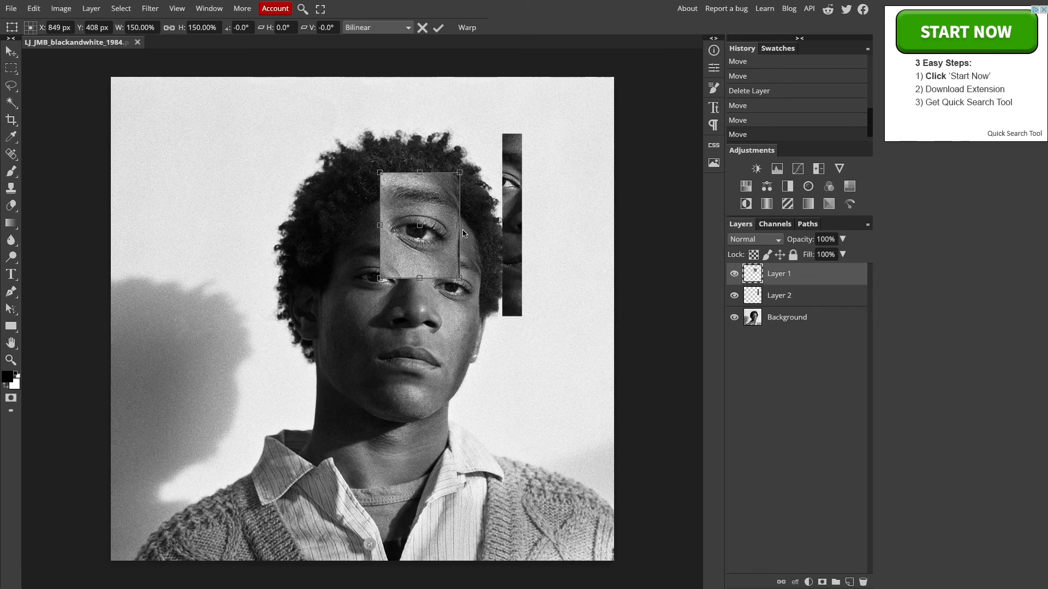
{"action": "key", "text": "Return"}
Step: Move the narrow face strip onto the shaded side of the face beside the nose, and nudge the enlarged eye patch slightly
{"action": "left_click_drag", "start_coordinate": [509, 228], "coordinate": [365, 315]}
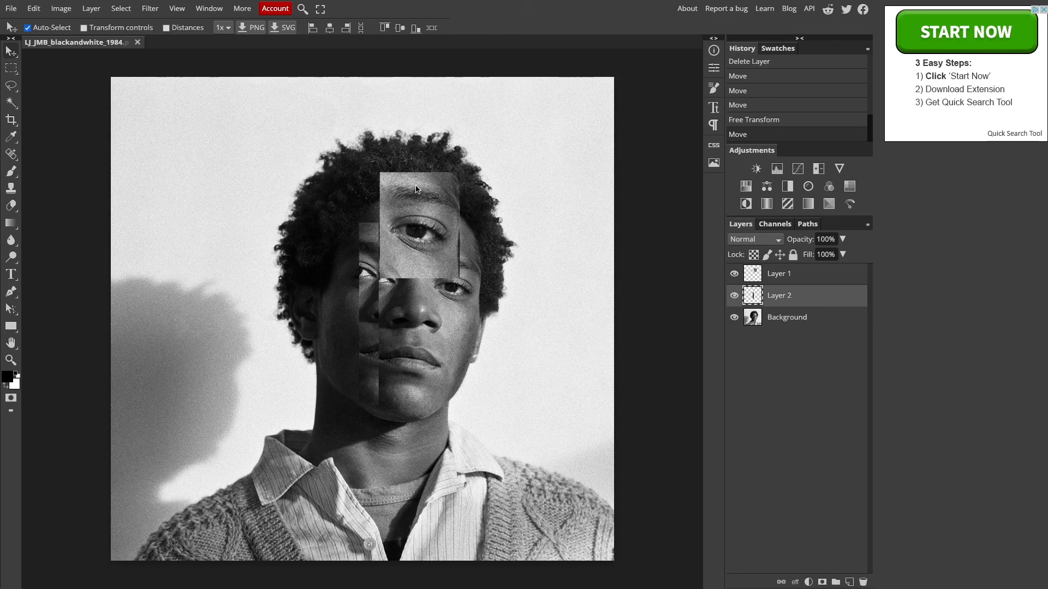
{"action": "left_click", "coordinate": [797, 281]}
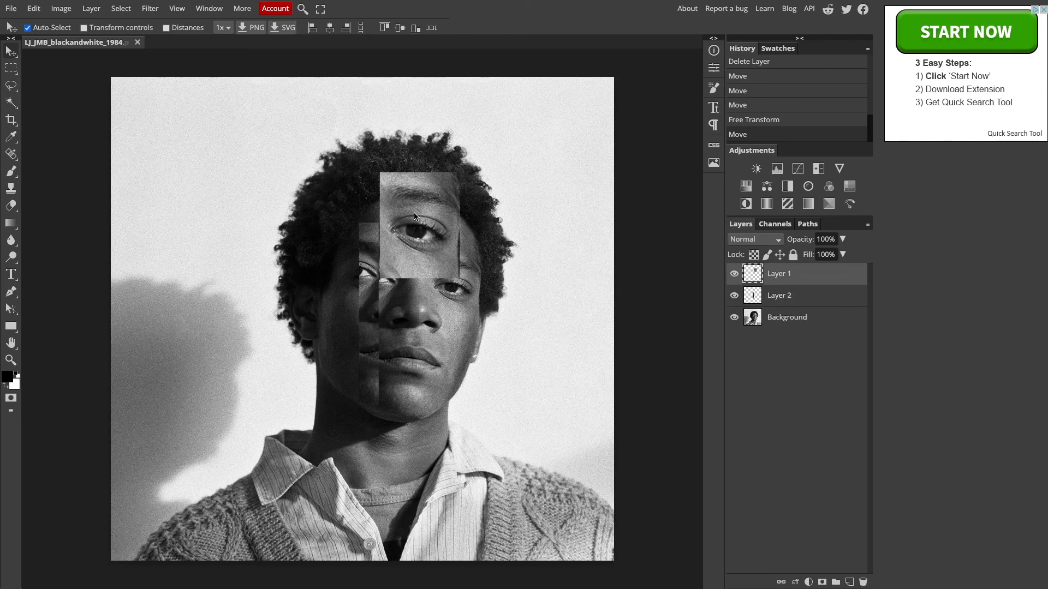
{"action": "left_click_drag", "start_coordinate": [415, 216], "coordinate": [416, 217]}
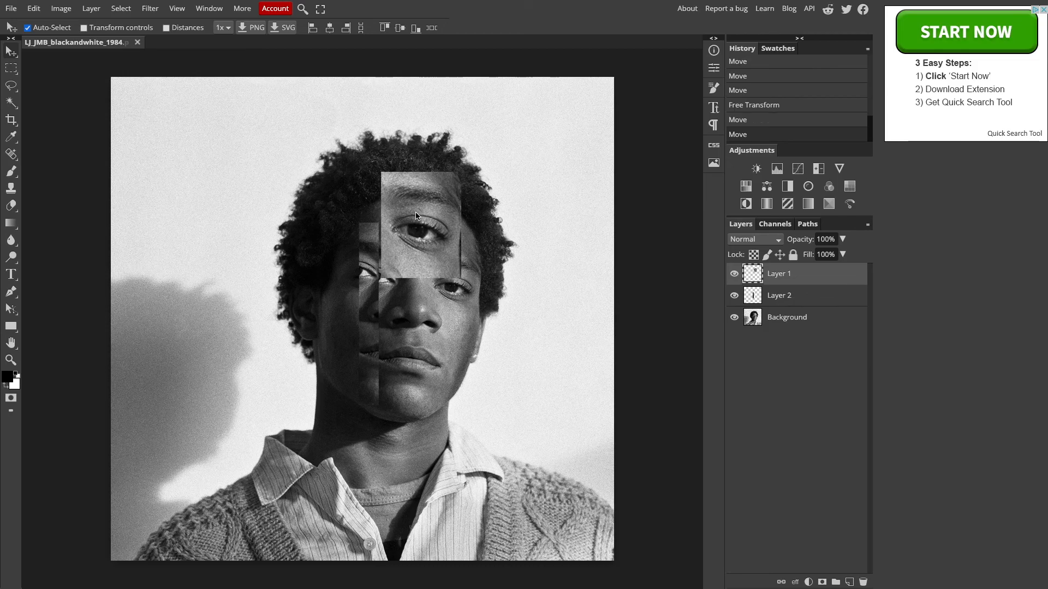
Step: Erase the upper and lower edges of the enlarged eye patch on Layer 1 with a large Eraser brush
{"action": "left_click", "coordinate": [11, 209]}
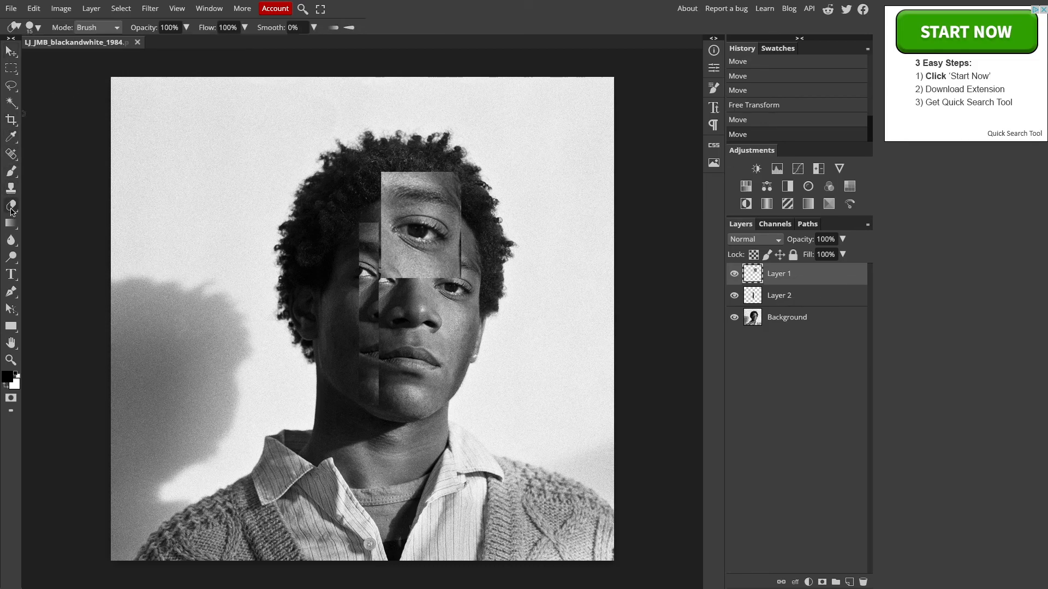
{"action": "left_click", "coordinate": [37, 28]}
{"action": "mouse_move", "coordinate": [91, 82]}
{"action": "left_mouse_down"}
{"action": "mouse_move", "coordinate": [107, 58]}
{"action": "mouse_move", "coordinate": [132, 61]}
{"action": "left_mouse_up"}
{"action": "mouse_move", "coordinate": [445, 153]}
{"action": "left_mouse_down"}
{"action": "mouse_move", "coordinate": [466, 158]}
{"action": "mouse_move", "coordinate": [377, 141]}
{"action": "left_mouse_up"}
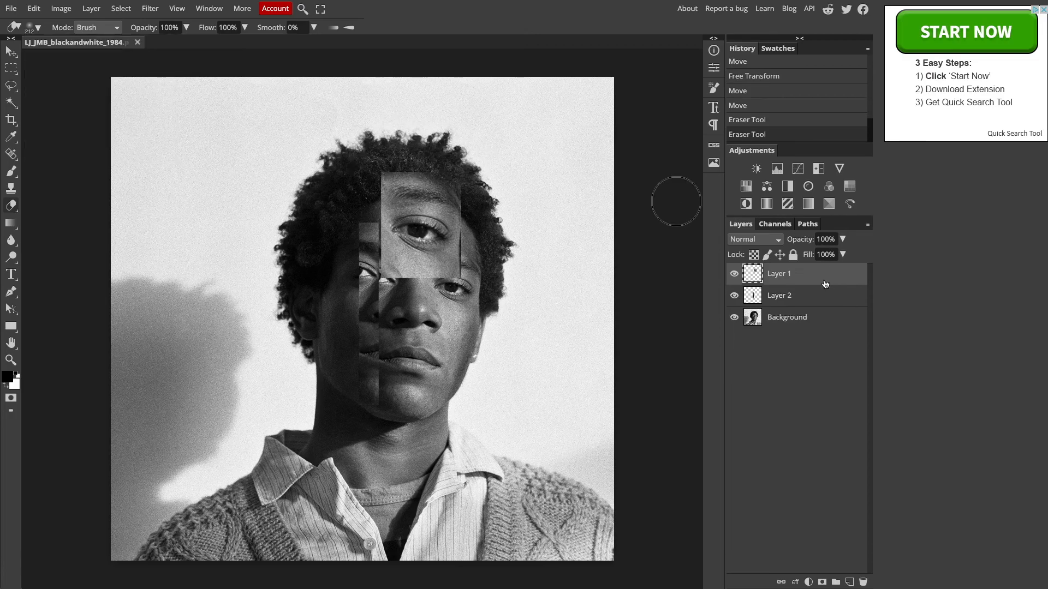
{"action": "mouse_move", "coordinate": [377, 169]}
{"action": "left_mouse_down"}
{"action": "mouse_move", "coordinate": [440, 151]}
{"action": "mouse_move", "coordinate": [367, 166]}
{"action": "mouse_move", "coordinate": [444, 163]}
{"action": "left_mouse_up"}
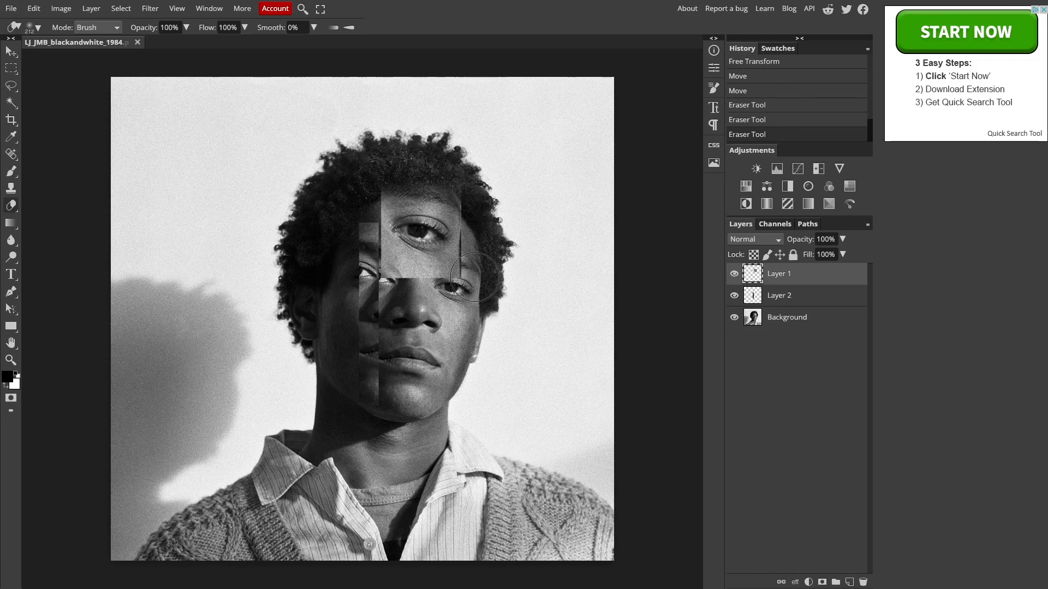
{"action": "mouse_move", "coordinate": [450, 295]}
{"action": "left_mouse_down"}
{"action": "mouse_move", "coordinate": [397, 297]}
{"action": "mouse_move", "coordinate": [385, 277]}
{"action": "mouse_move", "coordinate": [402, 299]}
{"action": "mouse_move", "coordinate": [493, 285]}
{"action": "mouse_move", "coordinate": [465, 258]}
{"action": "mouse_move", "coordinate": [470, 268]}
{"action": "mouse_move", "coordinate": [441, 300]}
{"action": "left_mouse_up"}
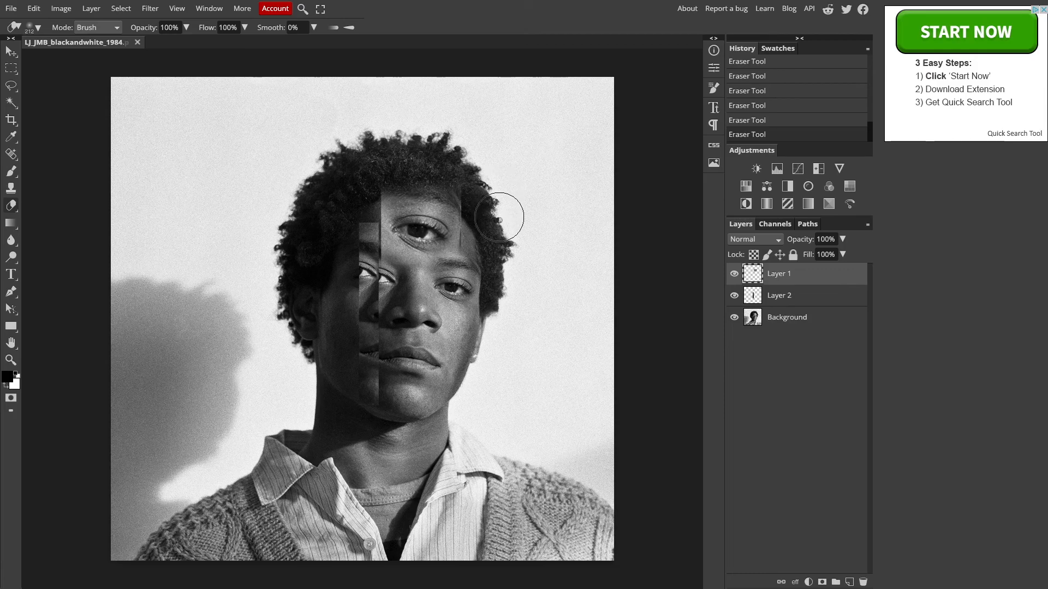
Step: Reduce the Eraser brush size and erase the eye patch's remaining hard edge beside the hairline
{"action": "key", "text": "bracketleft"}
{"action": "key", "text": "bracketleft"}
{"action": "key", "text": "bracketleft"}
{"action": "key", "text": "bracketleft"}
{"action": "key", "text": "bracketleft"}
{"action": "key", "text": "bracketleft"}
{"action": "key", "text": "bracketleft"}
{"action": "key", "text": "bracketright"}
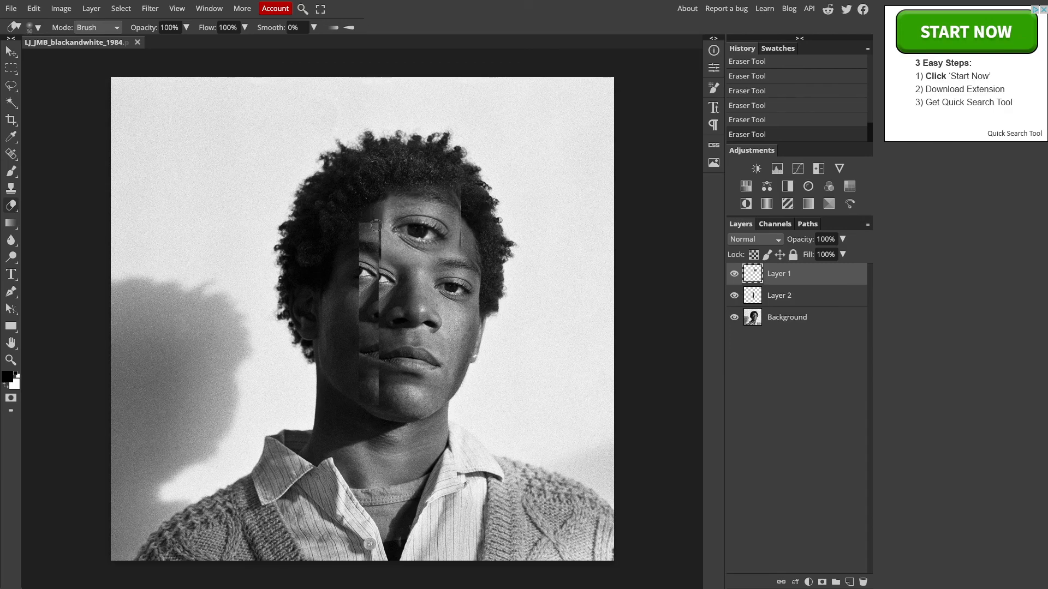
{"action": "left_click_drag", "start_coordinate": [465, 238], "coordinate": [452, 178]}
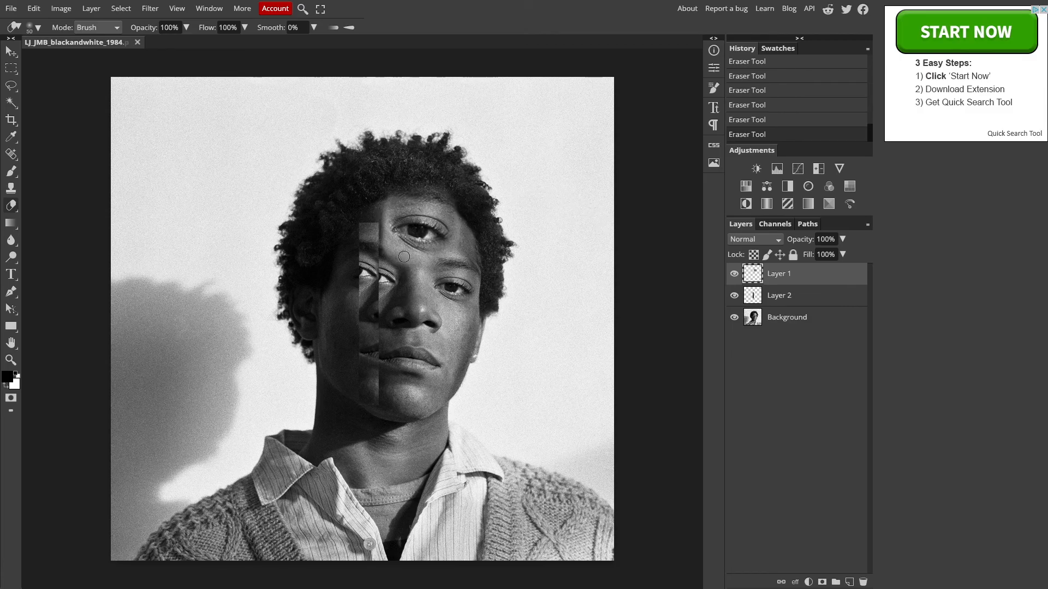
Step: Delete Layer 2 and Layer 1, leaving only the Background layer
{"action": "left_click", "coordinate": [809, 301]}
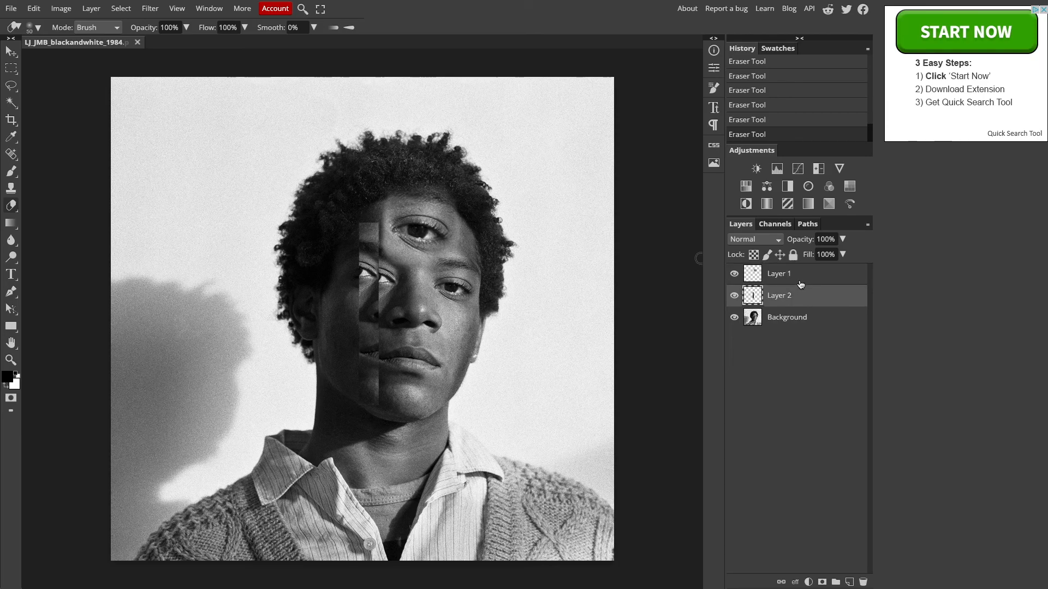
{"action": "key", "text": "Delete"}
{"action": "left_click", "coordinate": [801, 279]}
{"action": "key", "text": "Delete"}
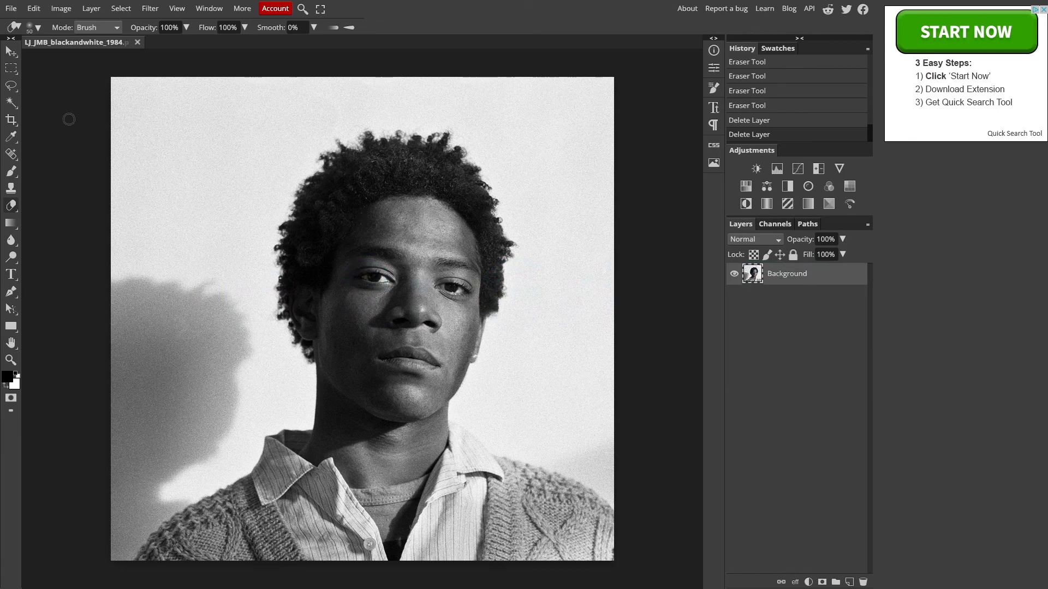
{"action": "left_click_drag", "start_coordinate": [0, 21], "coordinate": [40, 21]}
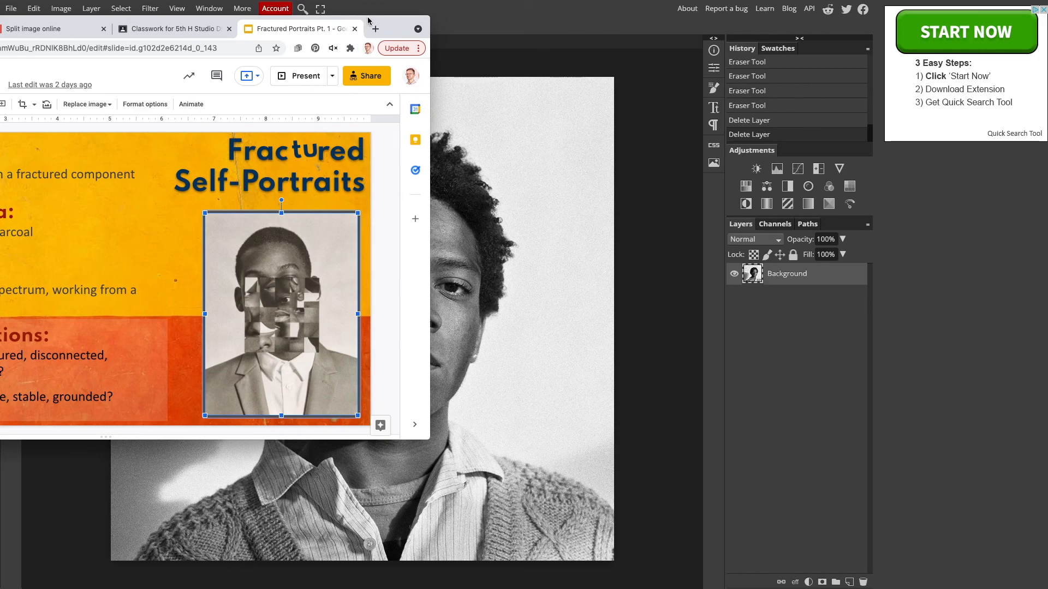
{"action": "left_click_drag", "start_coordinate": [368, 19], "coordinate": [261, 37]}
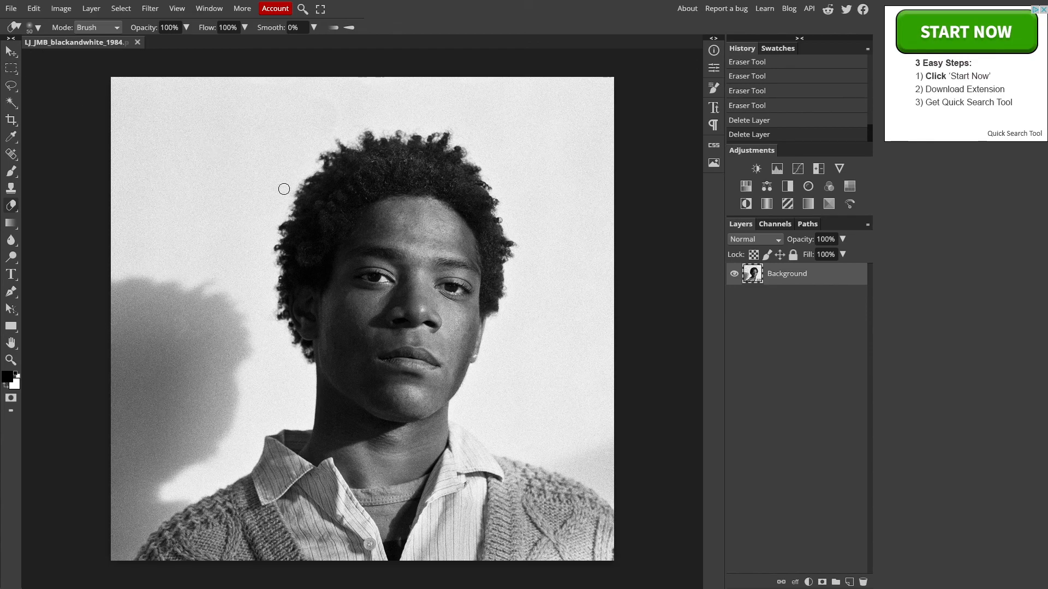
{"action": "left_click", "coordinate": [14, 70]}
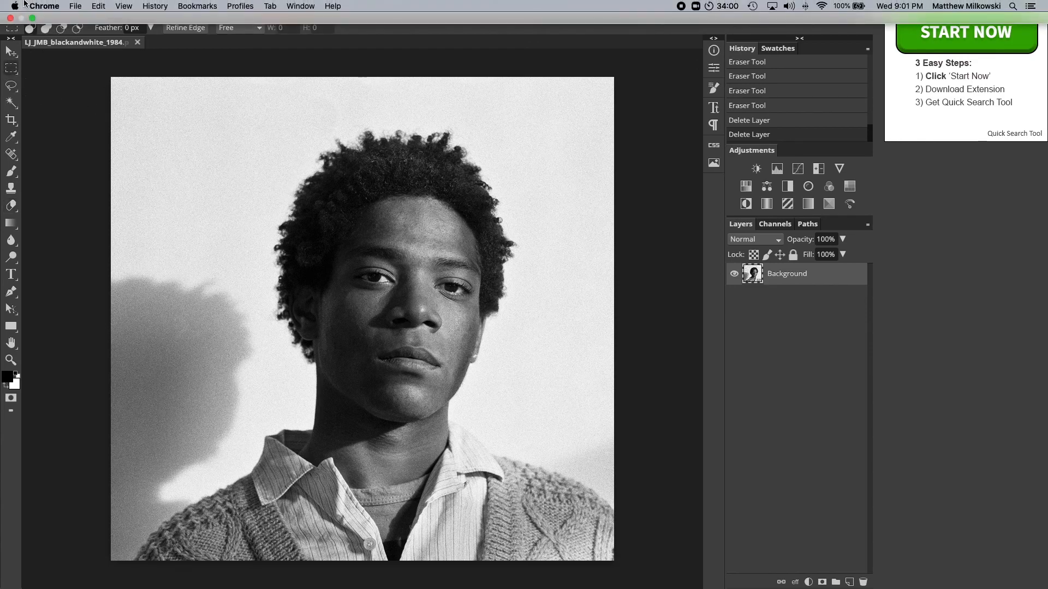
Step: Leave full screen, search the web for "image splitter" in a new tab and open Postcron's ImageSplitter page
{"action": "left_click", "coordinate": [33, 19]}
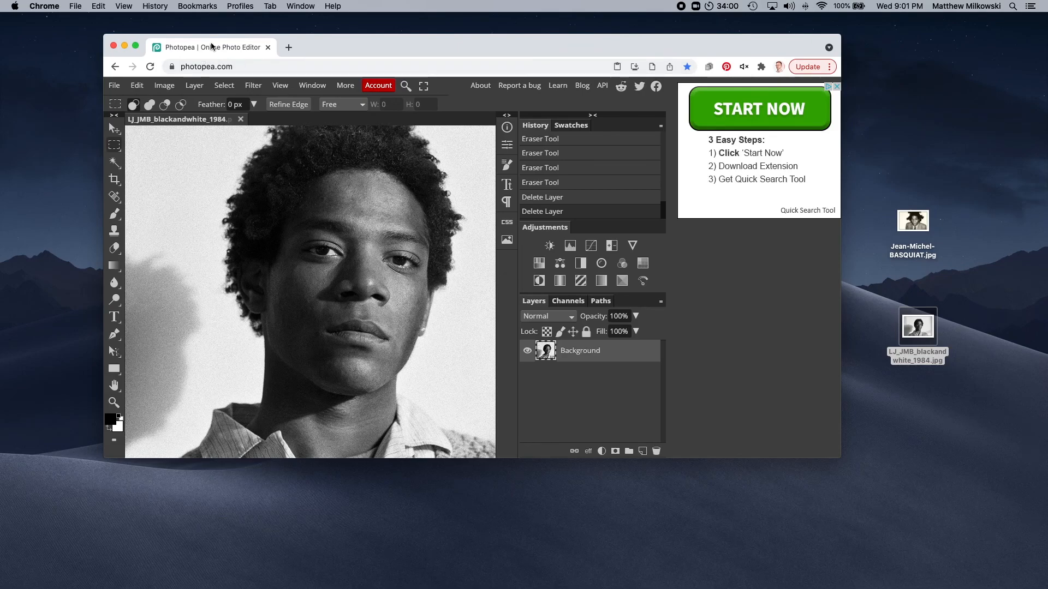
{"action": "key", "text": "super+t"}
{"action": "type", "text": "image s"}
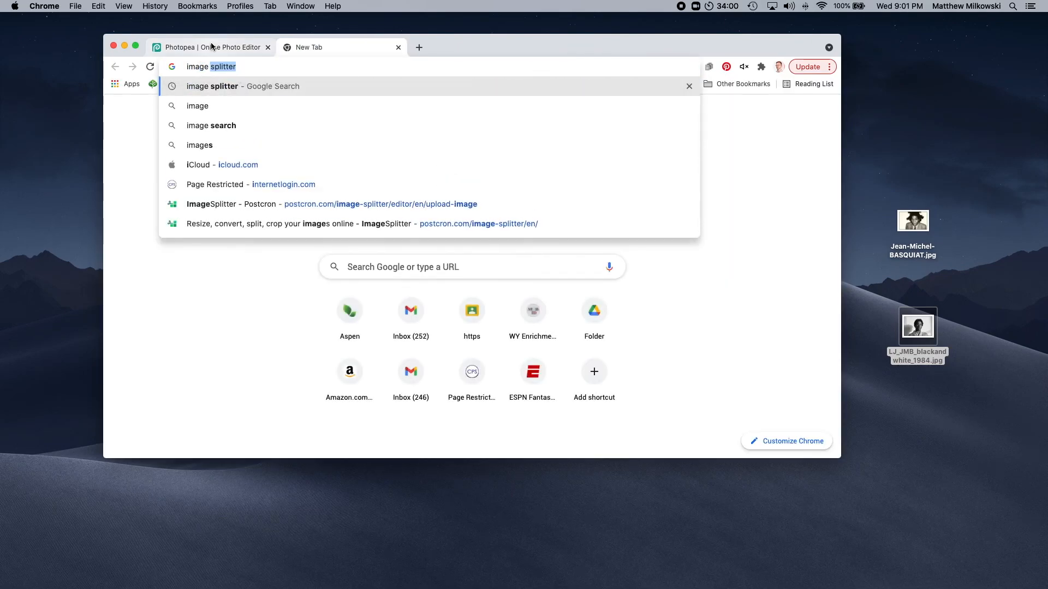
{"action": "type", "text": "plitter"}
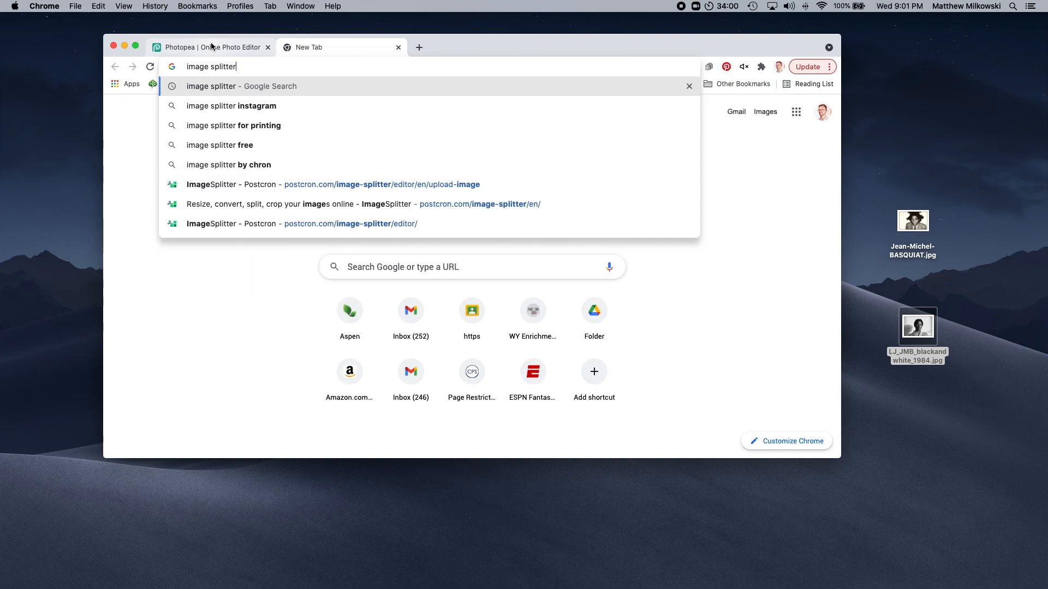
{"action": "key", "text": "Return"}
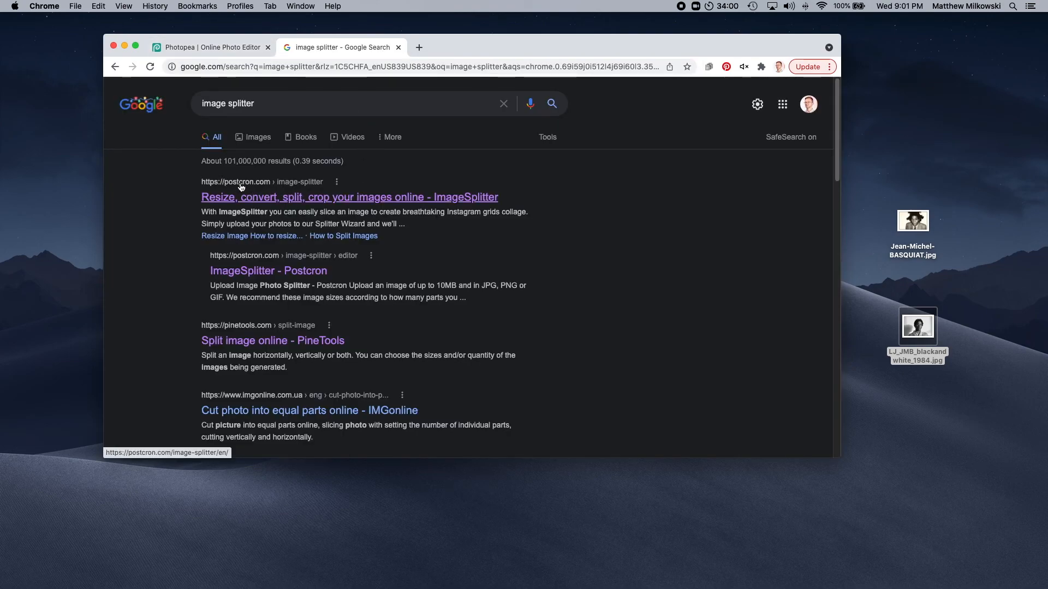
{"action": "left_click", "coordinate": [283, 203]}
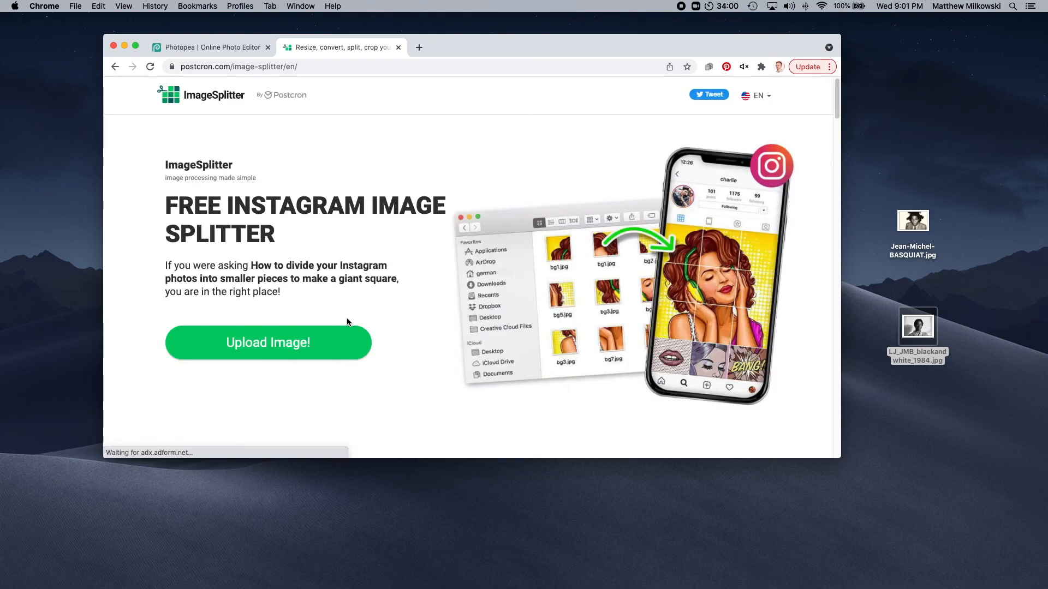
Step: Upload LJ_JMB_blackandwhite_1984.jpg from the desktop to ImageSplitter, dismissing the ad that interrupts
{"action": "left_click_drag", "start_coordinate": [610, 46], "coordinate": [589, 37]}
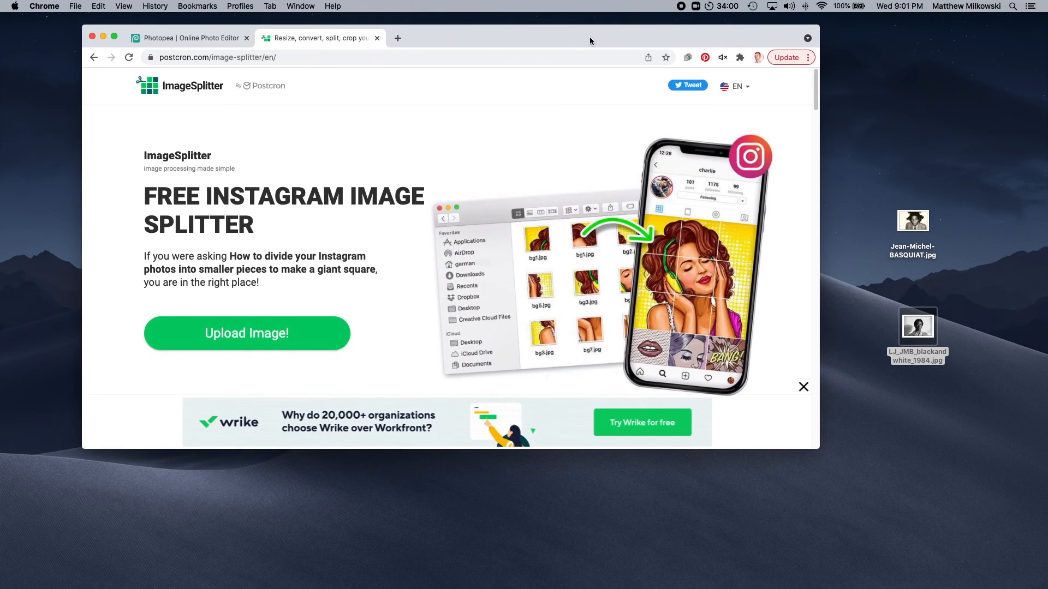
{"action": "left_click", "coordinate": [246, 334]}
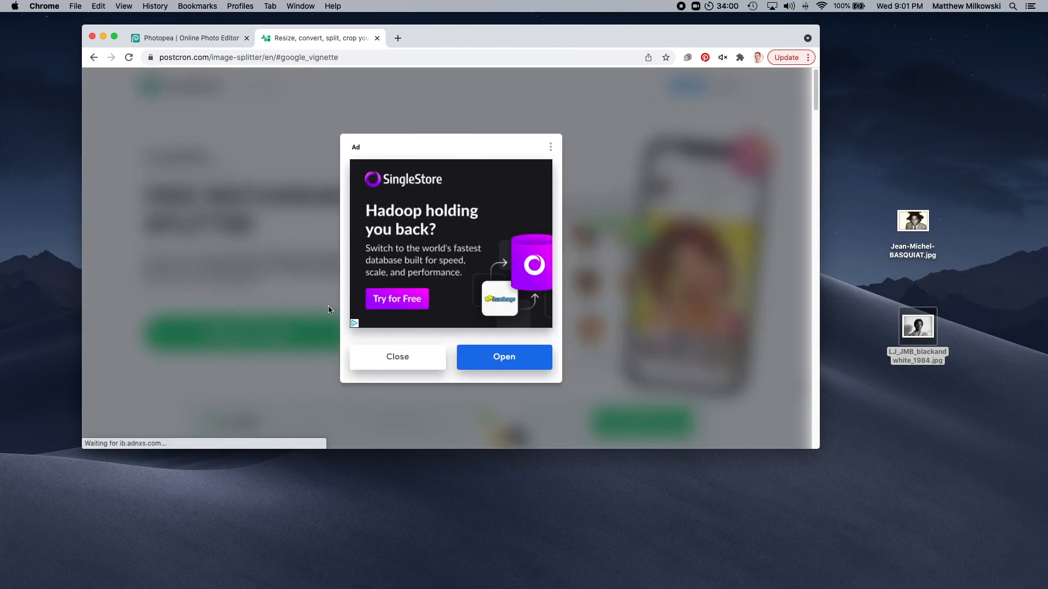
{"action": "left_click", "coordinate": [414, 356]}
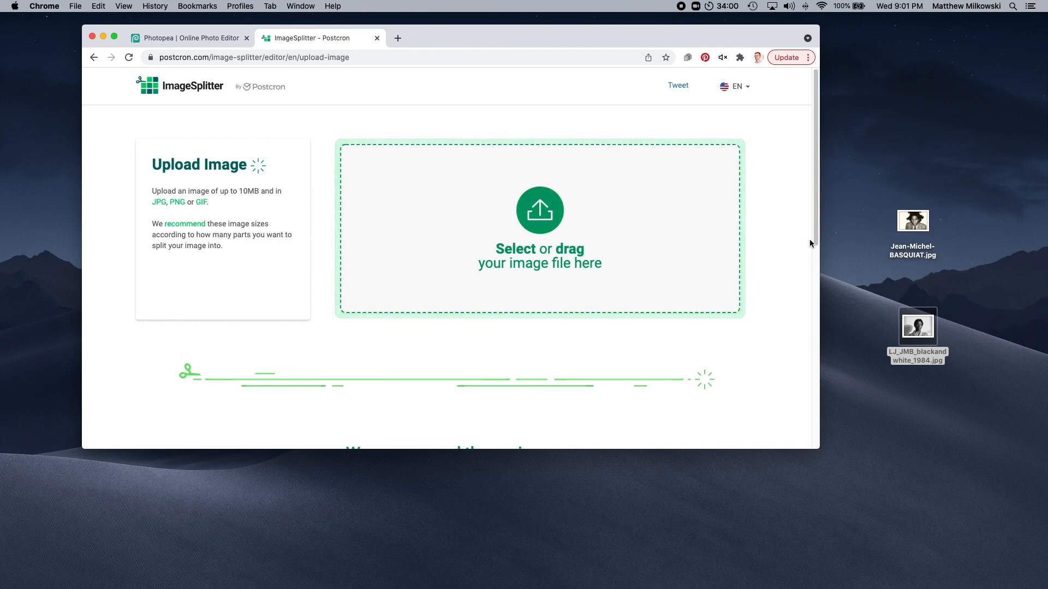
{"action": "left_click_drag", "start_coordinate": [919, 330], "coordinate": [570, 240]}
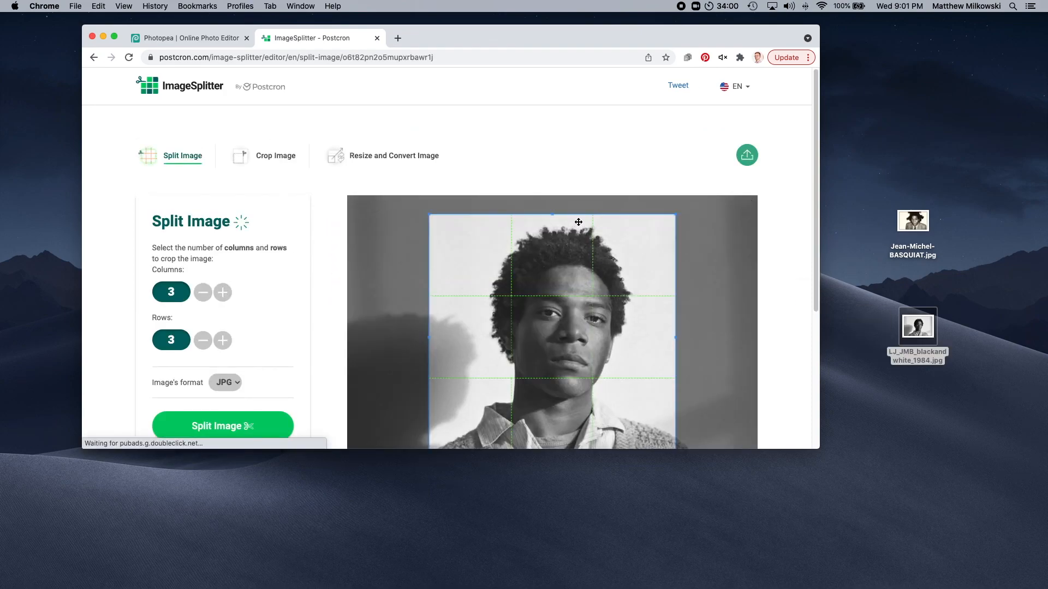
Step: Set the split to 4 columns and 4 rows, and fit the square grid tightly around the face
{"action": "left_click", "coordinate": [222, 293]}
{"action": "left_click", "coordinate": [222, 341]}
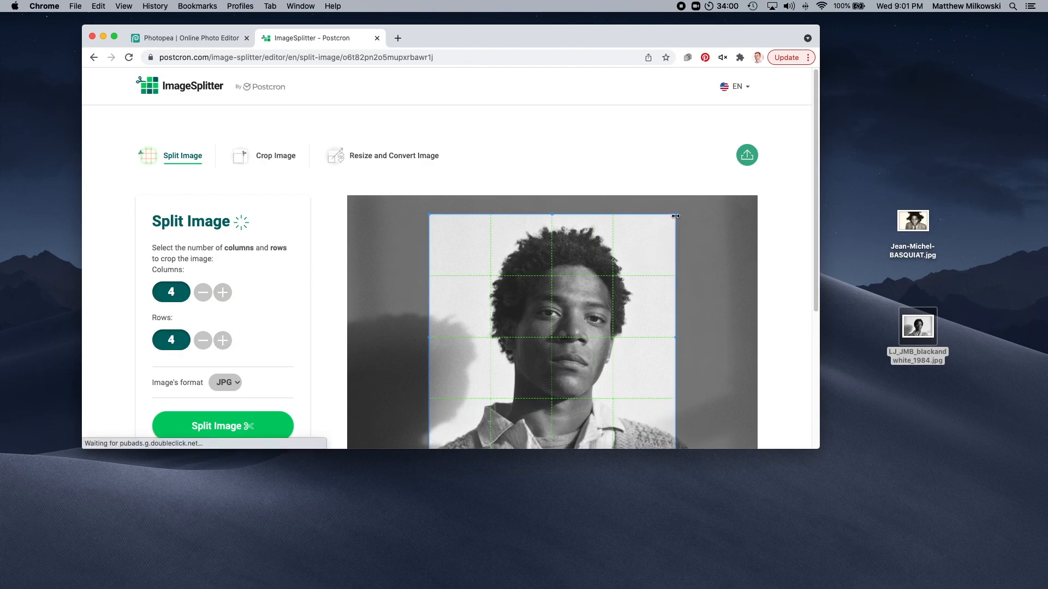
{"action": "left_click_drag", "start_coordinate": [672, 221], "coordinate": [574, 276]}
{"action": "left_click_drag", "start_coordinate": [597, 346], "coordinate": [610, 372]}
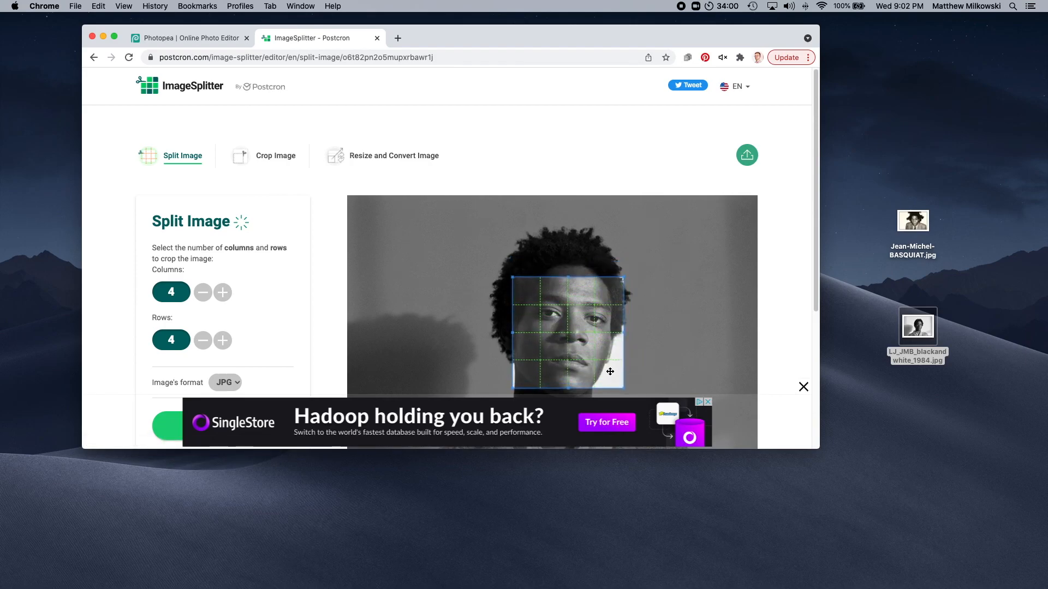
Step: Dismiss the banner ad and split the selected face area into JPG tiles
{"action": "scroll", "coordinate": [511, 122], "scroll_direction": "down", "scroll_amount": 1}
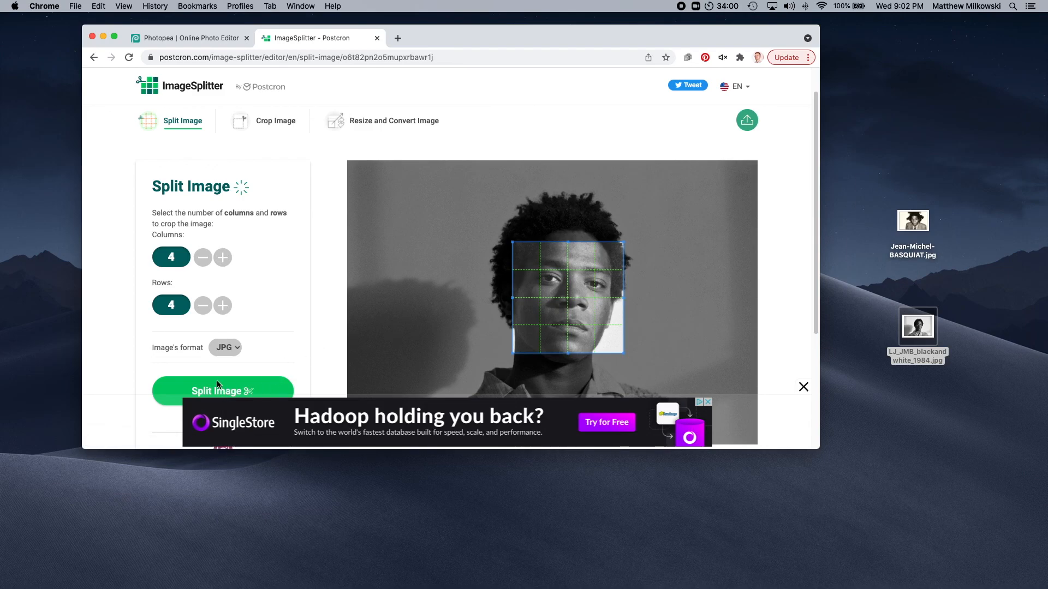
{"action": "left_click", "coordinate": [707, 402]}
{"action": "scroll", "coordinate": [292, 265], "scroll_direction": "down", "scroll_amount": 3}
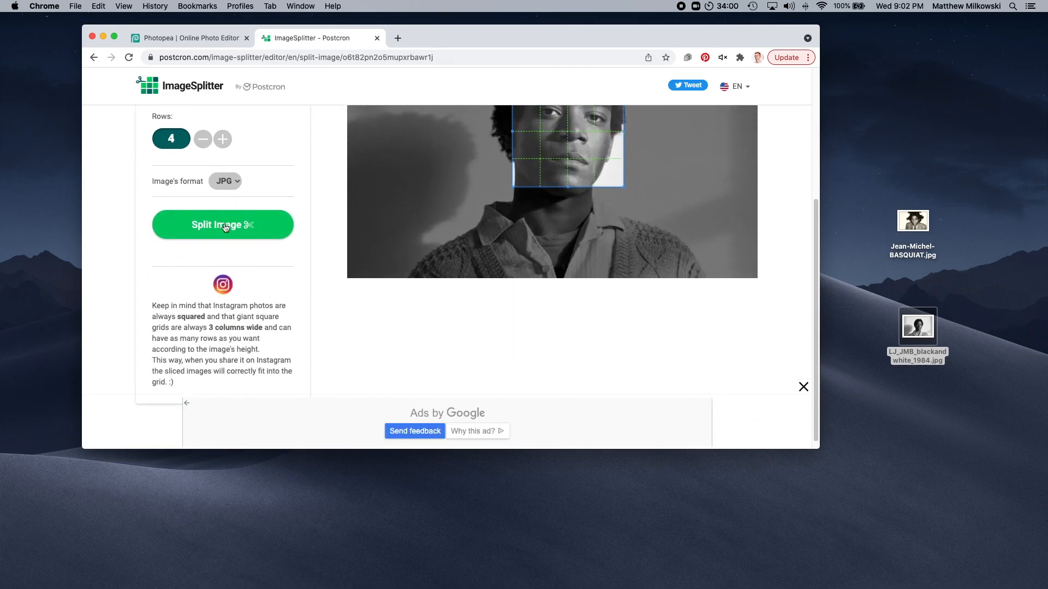
{"action": "left_click", "coordinate": [222, 225]}
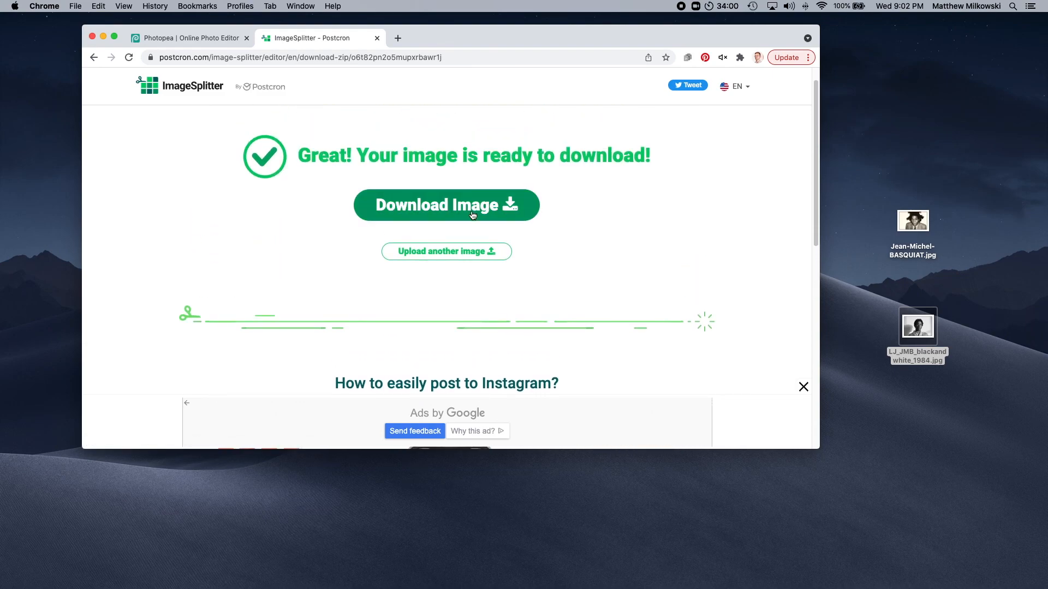
Step: Download and extract the zip of split images, and open the cewiblpmax8gp56ybkzxn folder in Downloads
{"action": "left_click", "coordinate": [470, 210]}
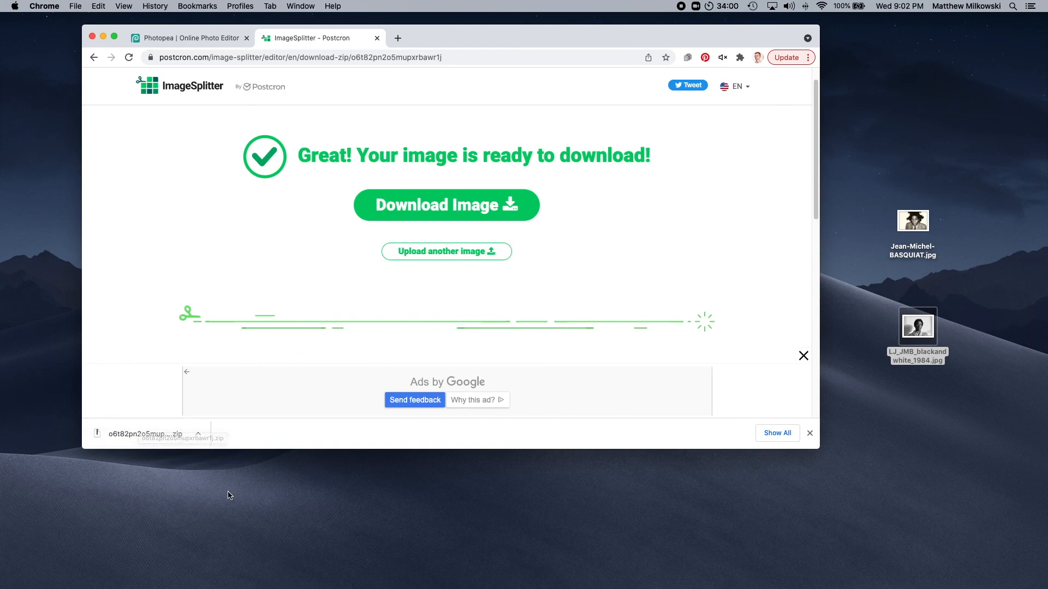
{"action": "left_click", "coordinate": [158, 437]}
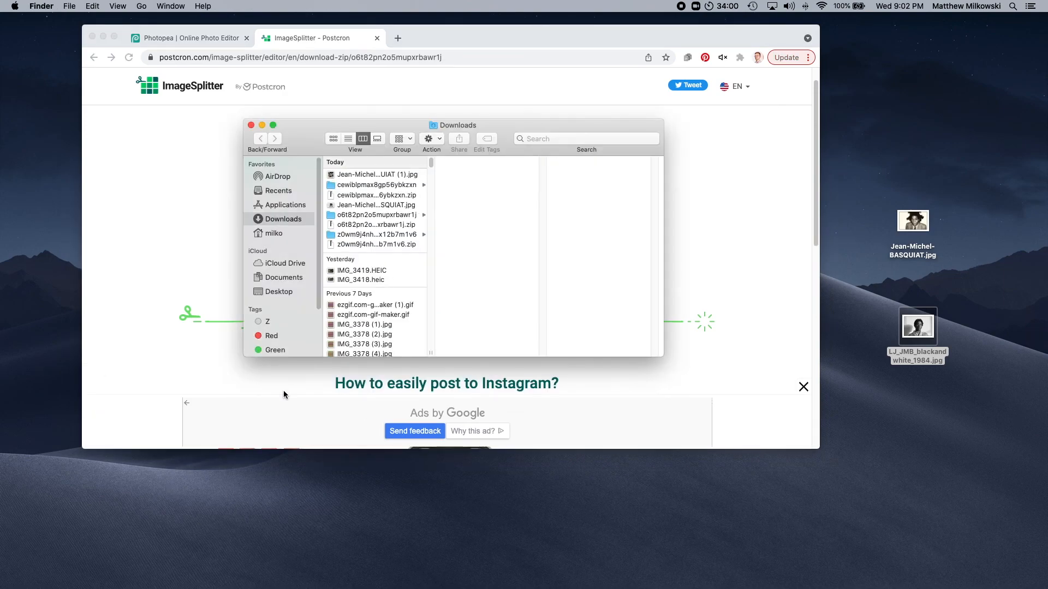
{"action": "left_click", "coordinate": [403, 184]}
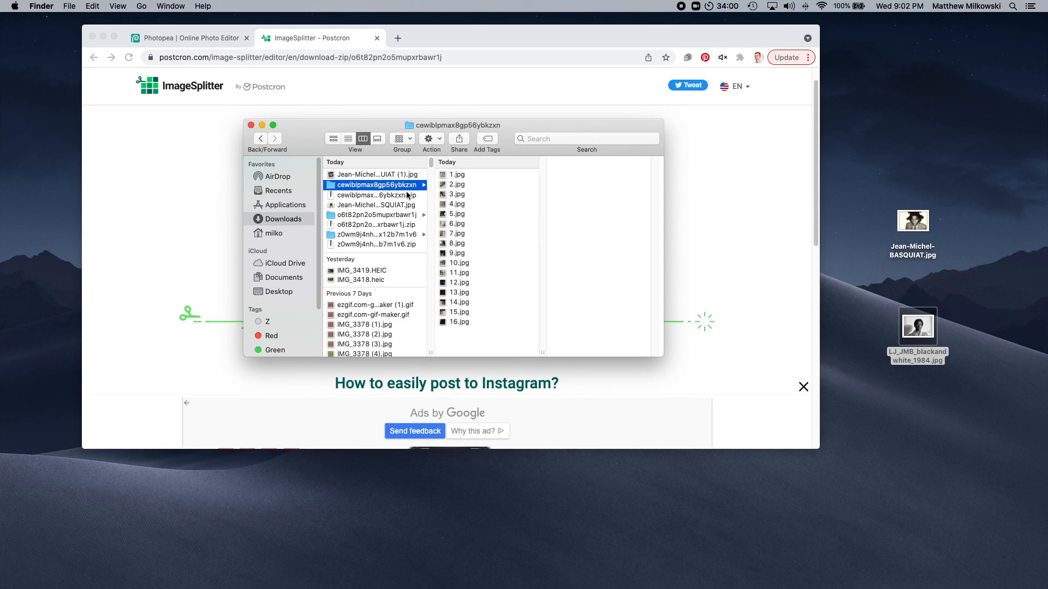
Step: Preview several of the split tile images in the cewiblpmax8gp56ybkzxn folder, including 5.jpg, 8.jpg and 2.jpg
{"action": "left_click", "coordinate": [454, 184]}
{"action": "left_click", "coordinate": [444, 214]}
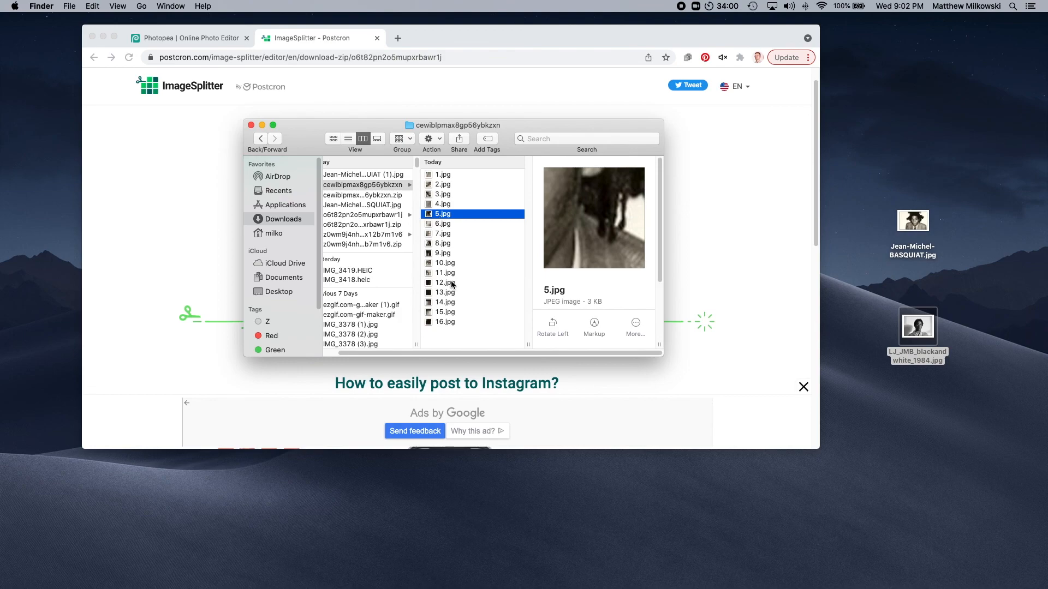
{"action": "left_click", "coordinate": [451, 282]}
{"action": "left_click", "coordinate": [450, 312]}
{"action": "left_click", "coordinate": [454, 322]}
{"action": "left_click", "coordinate": [440, 243]}
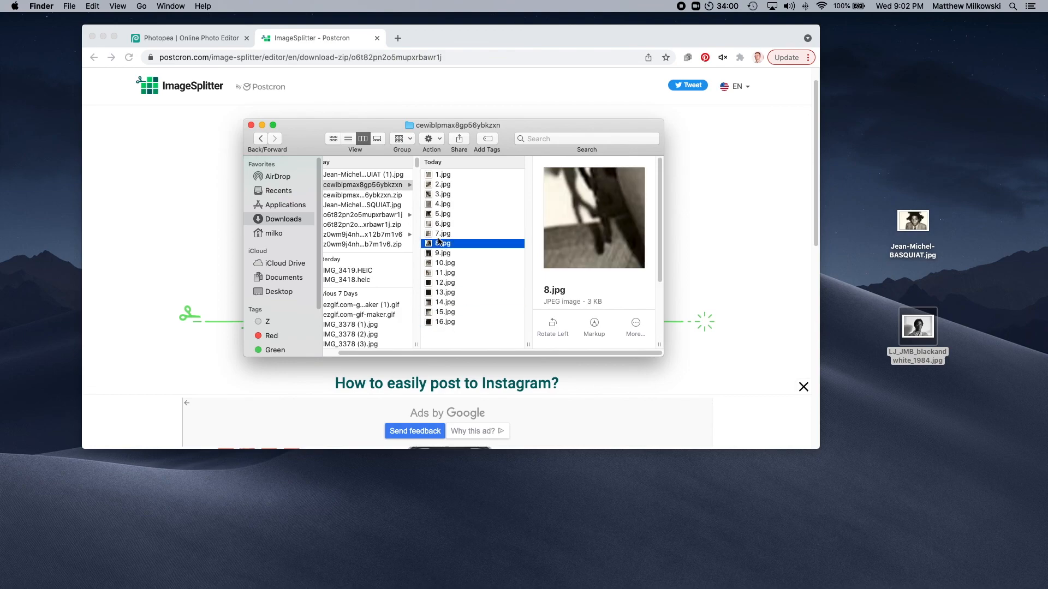
{"action": "left_click", "coordinate": [442, 185]}
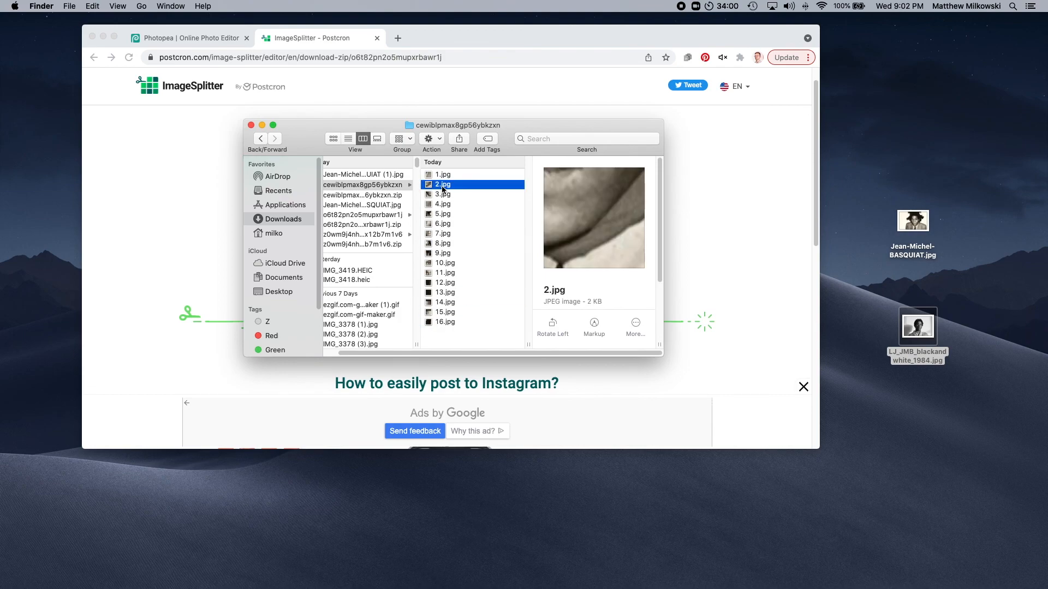
Step: Switch to the portrait in Photopea and arrange the browser and Finder windows so both are accessible side by side
{"action": "left_click", "coordinate": [207, 35]}
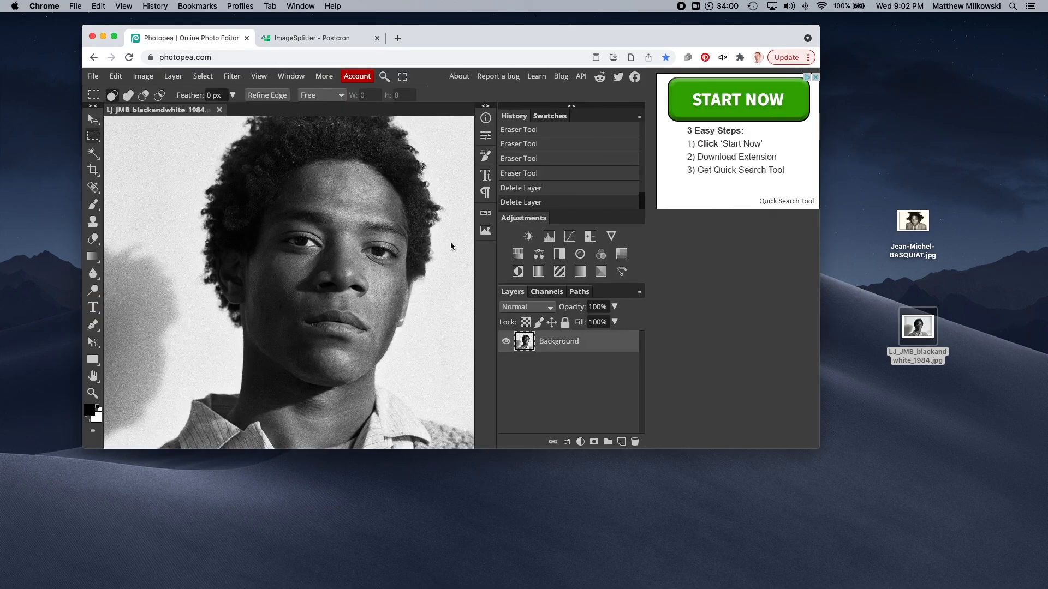
{"action": "key", "text": "super+minus"}
{"action": "key", "text": "super+minus"}
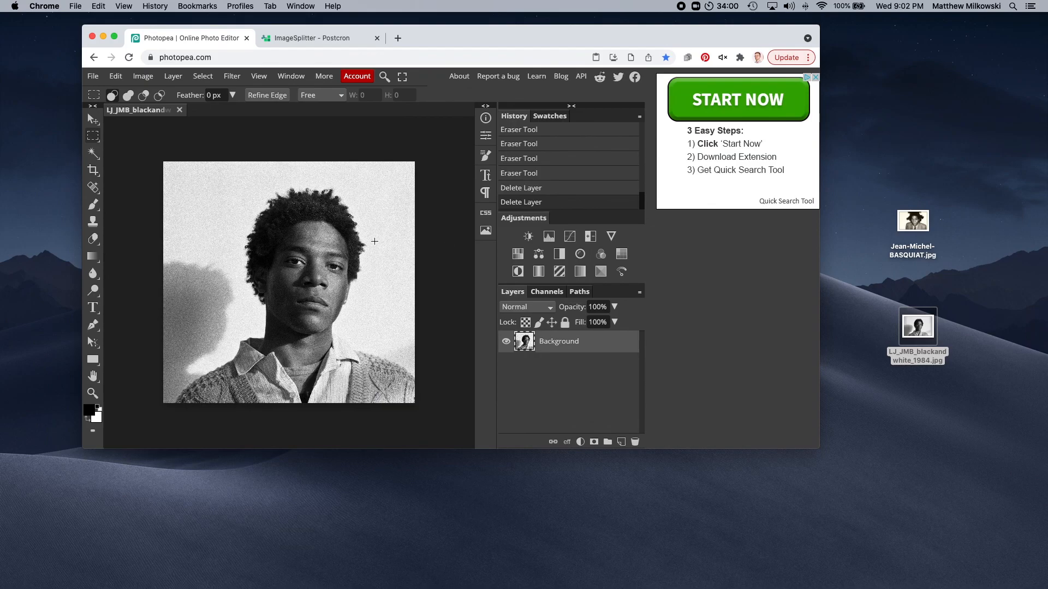
{"action": "left_click_drag", "start_coordinate": [491, 39], "coordinate": [462, 39]}
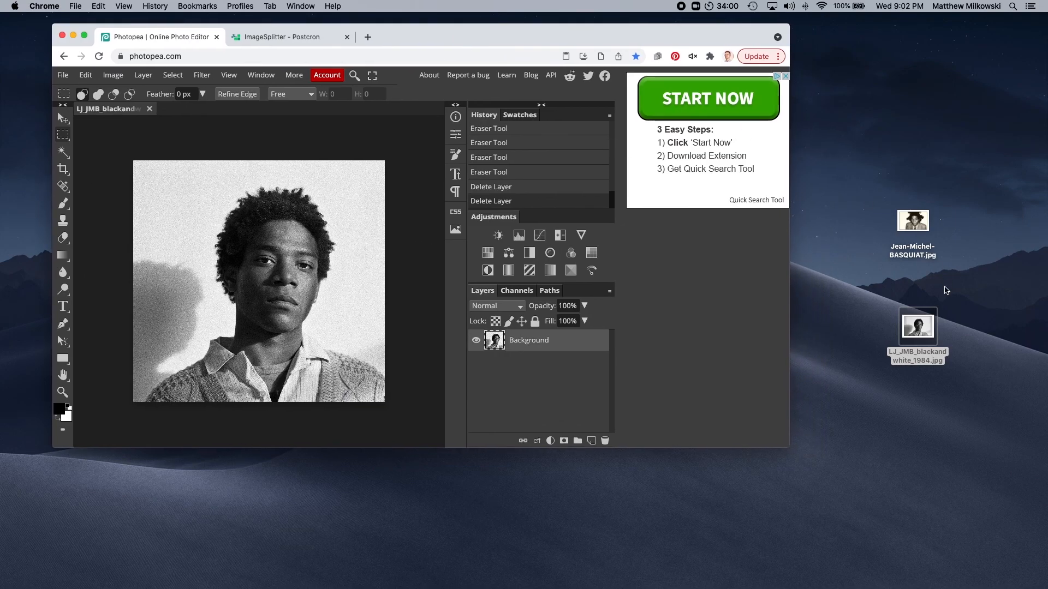
{"action": "left_click_drag", "start_coordinate": [464, 31], "coordinate": [387, 151]}
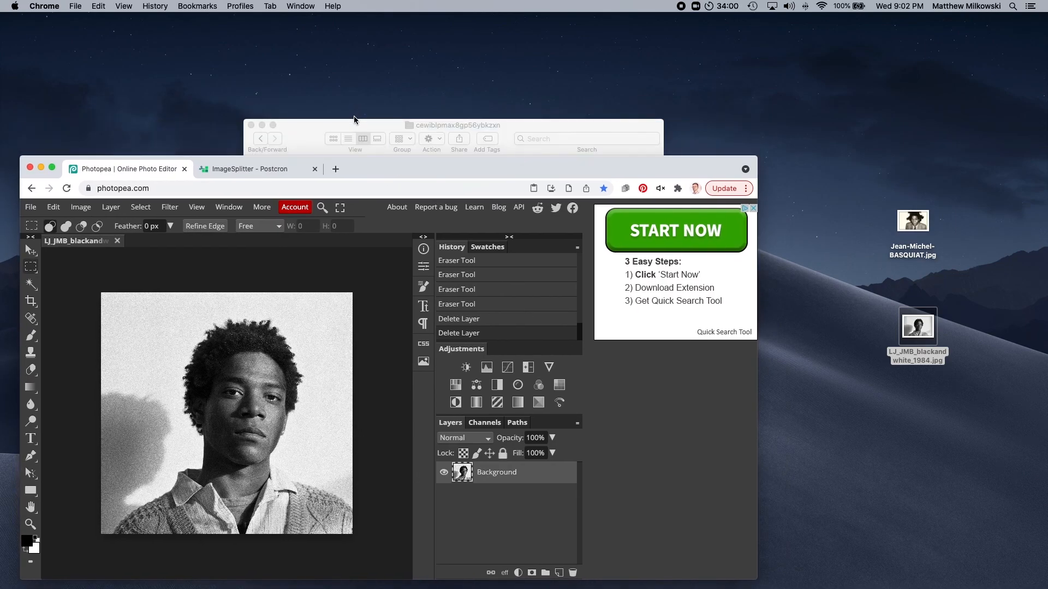
{"action": "left_click_drag", "start_coordinate": [354, 119], "coordinate": [752, 68]}
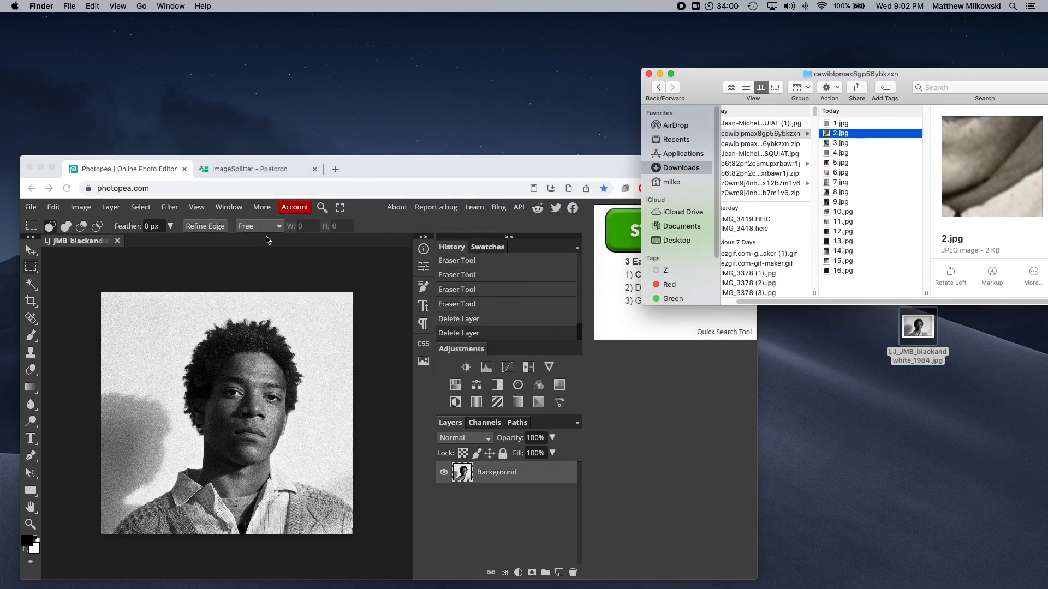
{"action": "left_click_drag", "start_coordinate": [364, 172], "coordinate": [385, 64]}
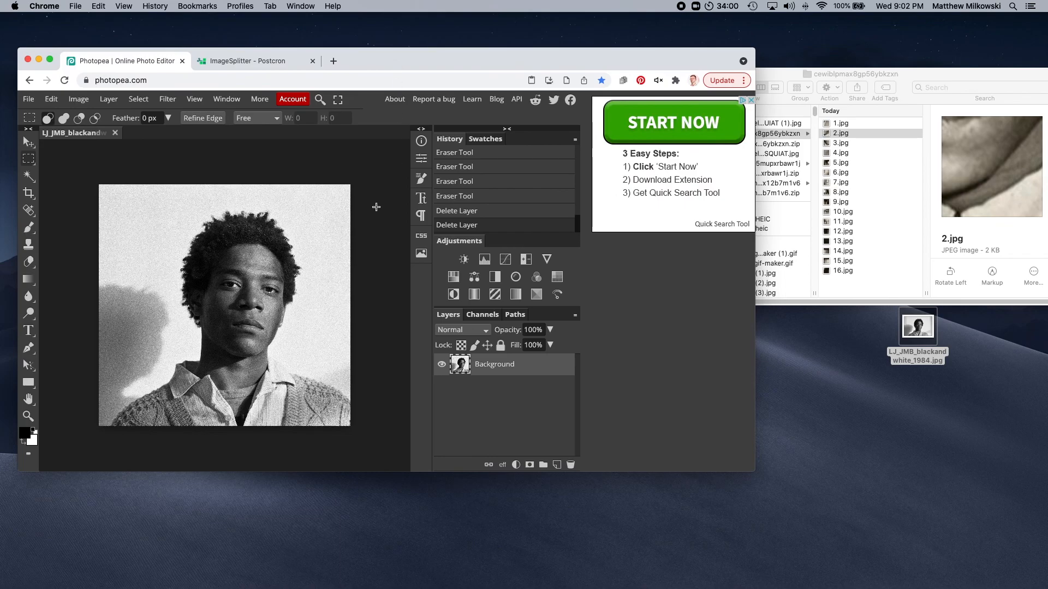
Step: Select all 16 tile images, 1.jpg to 16.jpg, and place them in the portrait document as layers
{"action": "left_click", "coordinate": [976, 172]}
{"action": "left_click", "coordinate": [847, 181]}
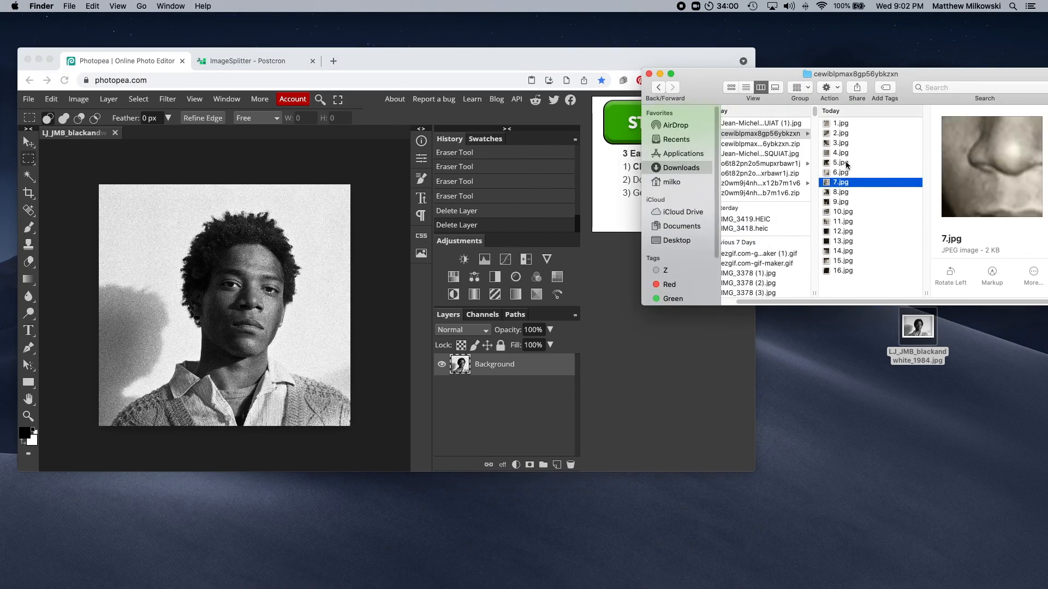
{"action": "left_click", "coordinate": [847, 163]}
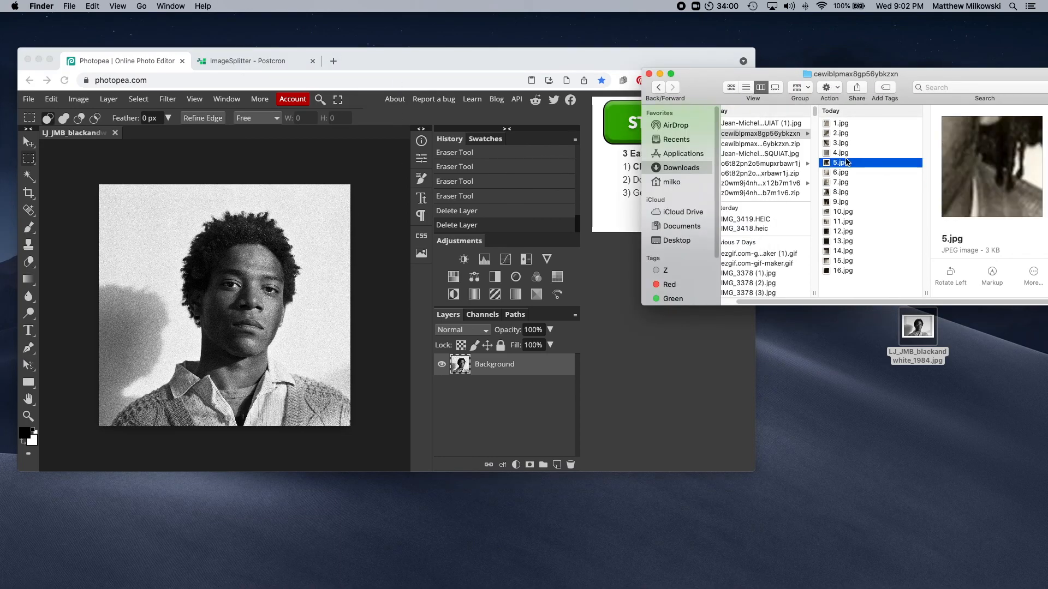
{"action": "key", "text": "super+a"}
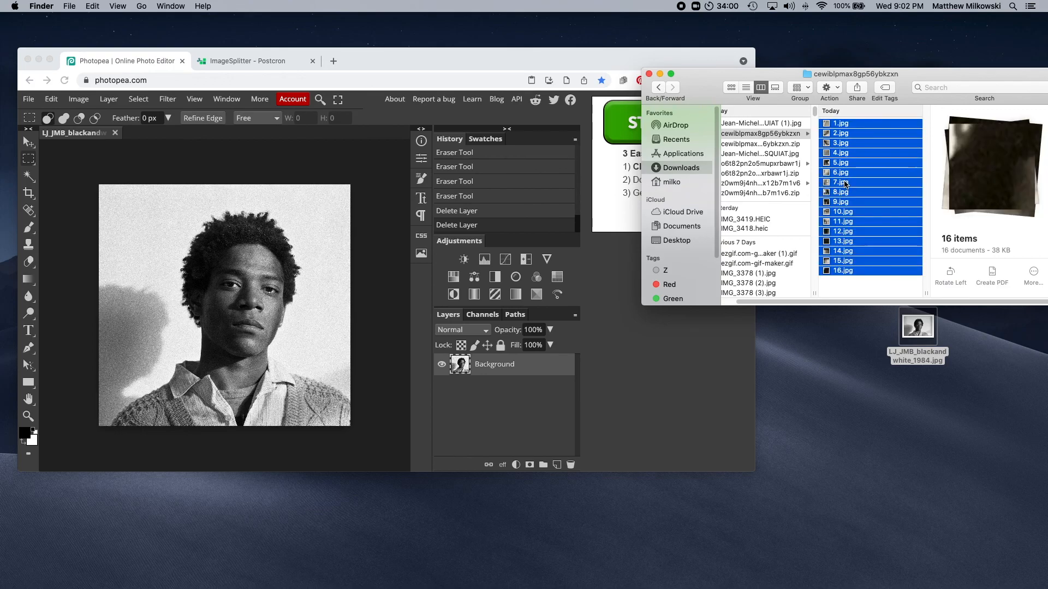
{"action": "left_click_drag", "start_coordinate": [845, 155], "coordinate": [148, 249]}
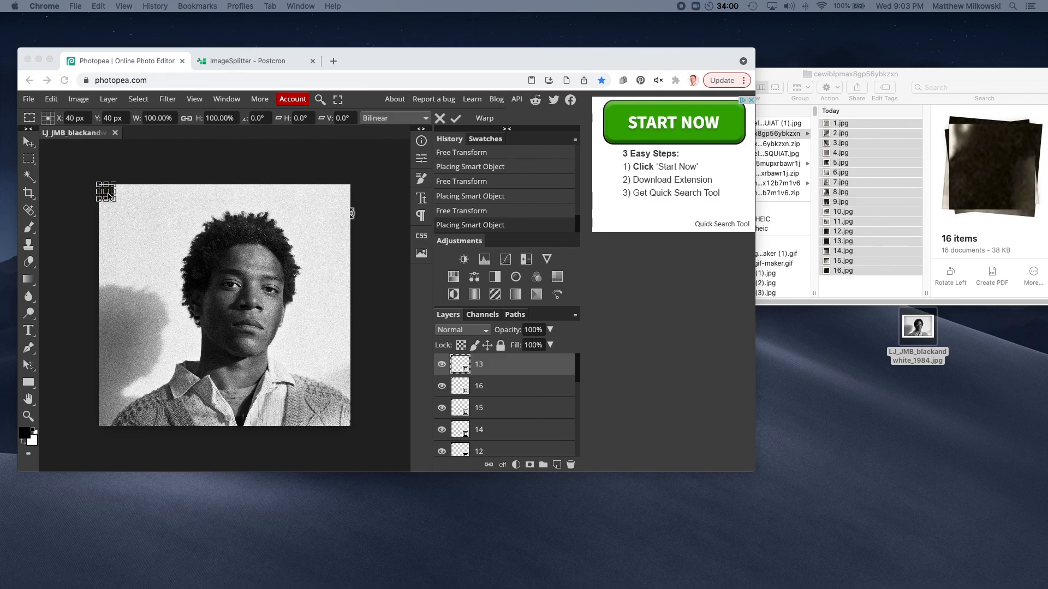
Step: Commit the placed tiles and spread the stacked pieces apart across the upper-left area of the portrait
{"action": "left_click_drag", "start_coordinate": [104, 188], "coordinate": [143, 202]}
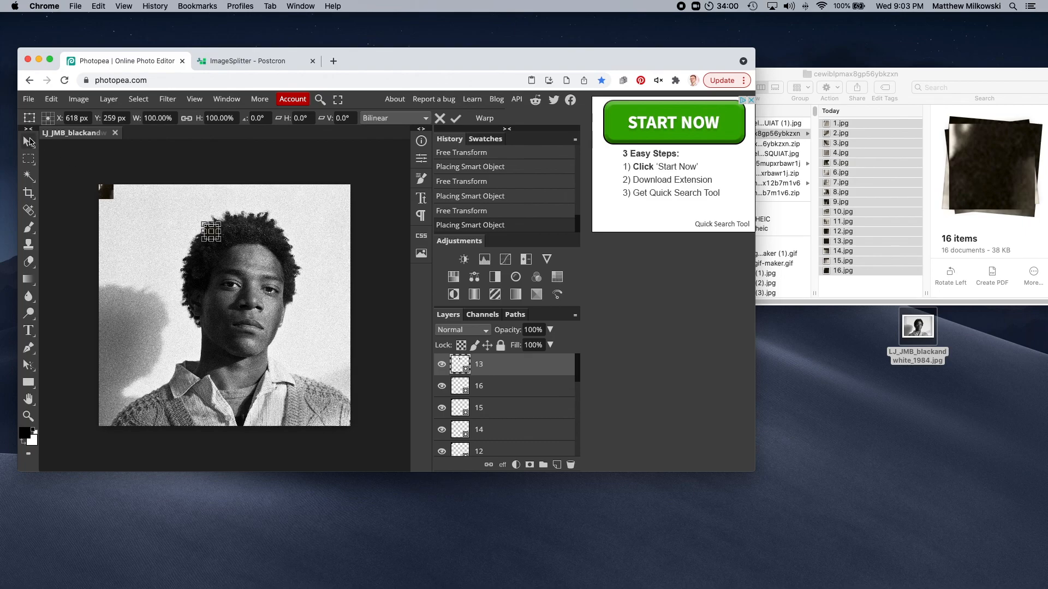
{"action": "left_click", "coordinate": [29, 142]}
{"action": "left_click_drag", "start_coordinate": [109, 194], "coordinate": [166, 223]}
{"action": "left_click_drag", "start_coordinate": [110, 193], "coordinate": [150, 252]}
{"action": "left_click_drag", "start_coordinate": [109, 196], "coordinate": [151, 271]}
{"action": "left_click_drag", "start_coordinate": [99, 197], "coordinate": [177, 247]}
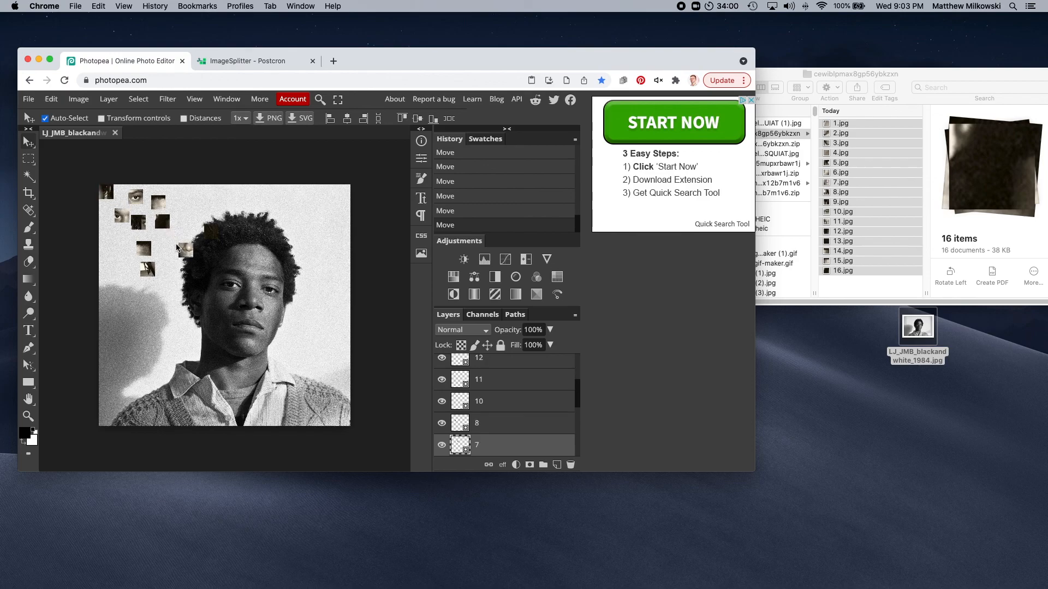
{"action": "left_click_drag", "start_coordinate": [108, 197], "coordinate": [166, 244]}
{"action": "left_click_drag", "start_coordinate": [107, 198], "coordinate": [130, 256]}
{"action": "left_click_drag", "start_coordinate": [123, 232], "coordinate": [115, 236]}
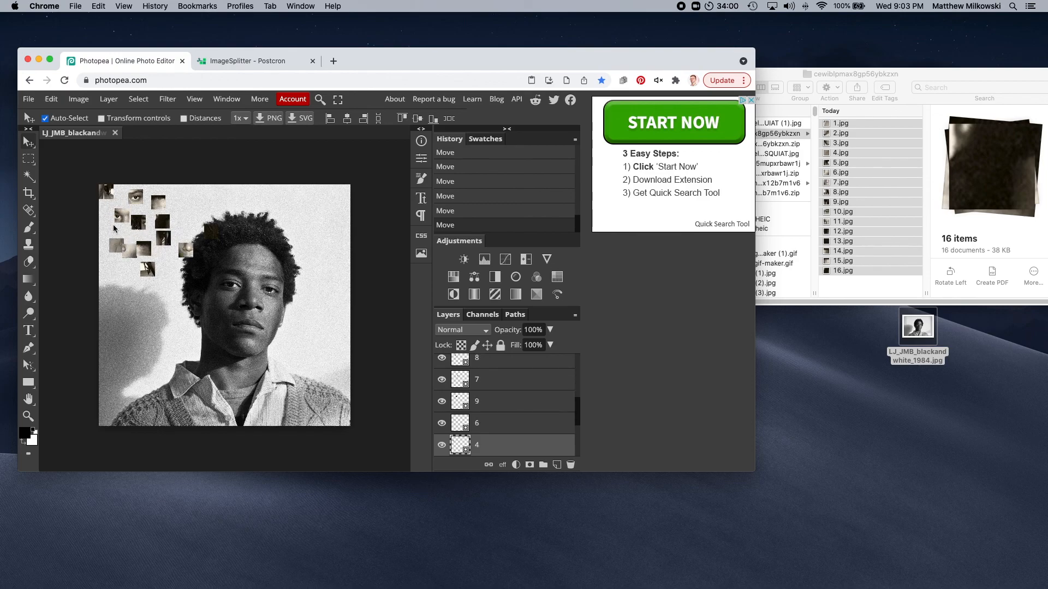
{"action": "left_click_drag", "start_coordinate": [106, 193], "coordinate": [115, 223]}
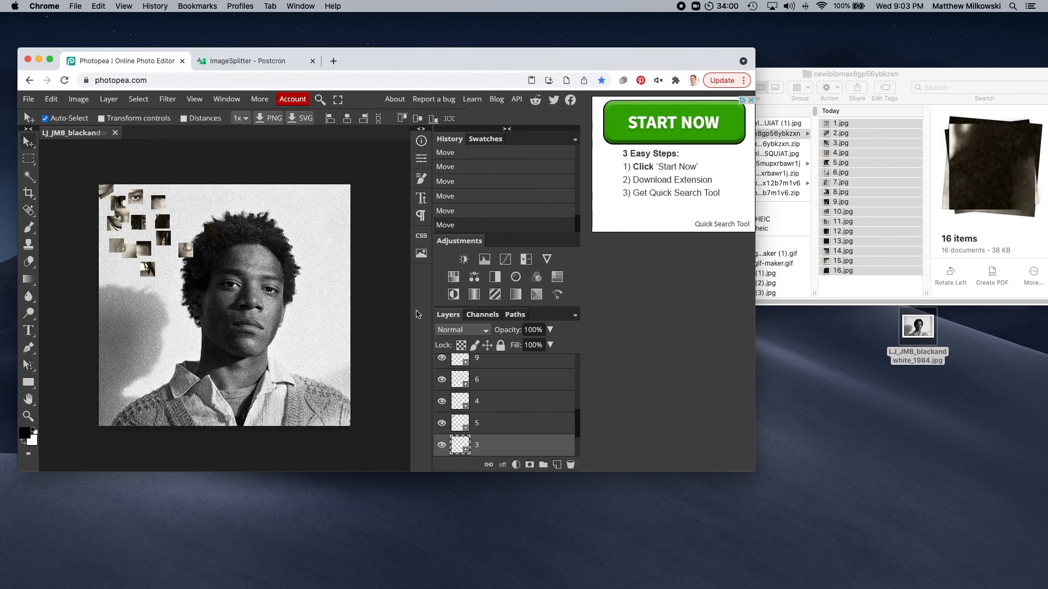
Step: Select all tile layers from 1 to 13, excluding Background, and scale them with Free Transform to 90% width and height
{"action": "scroll", "coordinate": [534, 417], "scroll_direction": "down", "scroll_amount": 2}
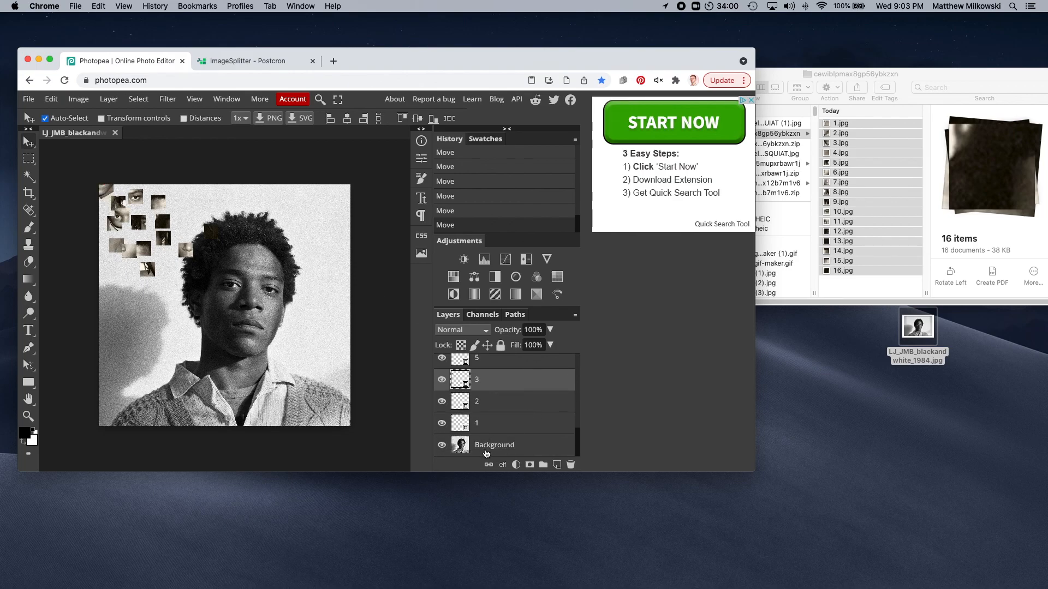
{"action": "left_click", "coordinate": [490, 430]}
{"action": "scroll", "coordinate": [490, 421], "scroll_direction": "up", "scroll_amount": 5}
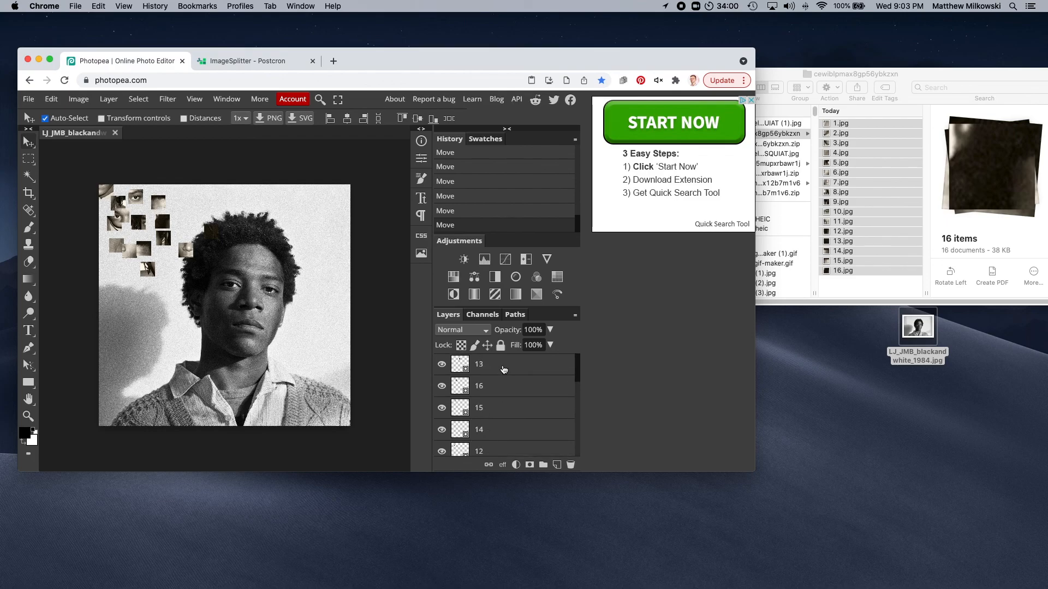
{"action": "left_click", "coordinate": [504, 370], "text": "shift"}
{"action": "scroll", "coordinate": [510, 374], "scroll_direction": "down", "scroll_amount": 5}
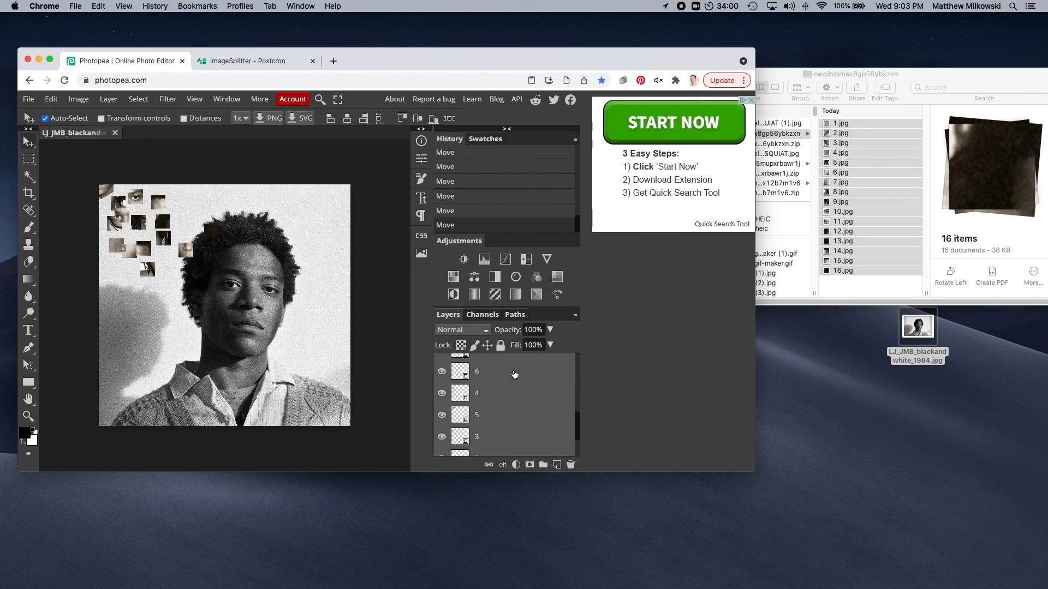
{"action": "left_click", "coordinate": [49, 100]}
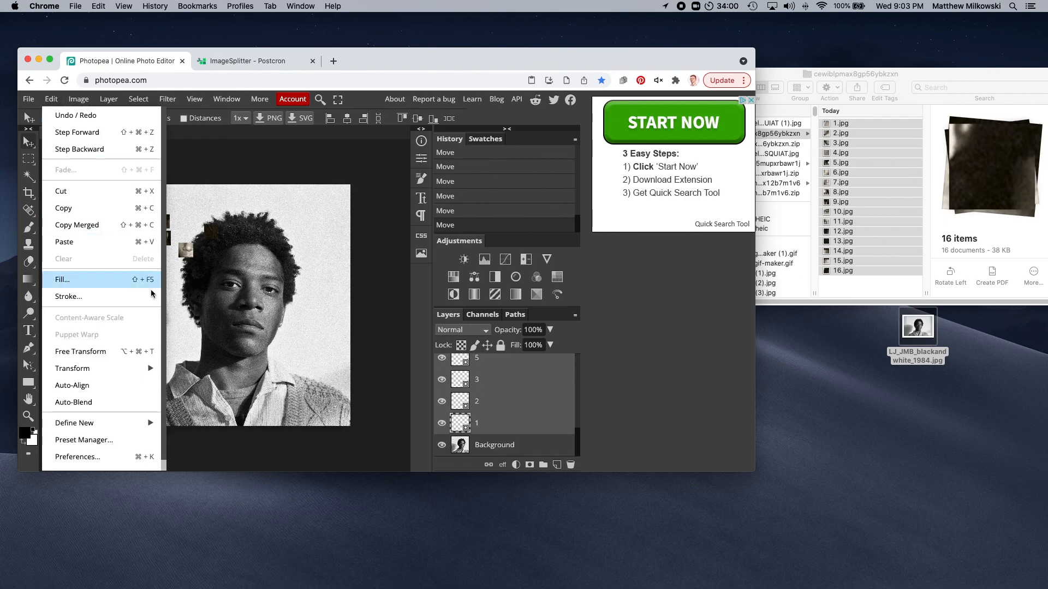
{"action": "left_click", "coordinate": [111, 352]}
{"action": "left_click", "coordinate": [211, 120]}
{"action": "type", "text": "90"}
{"action": "left_click", "coordinate": [154, 119]}
{"action": "type", "text": "90"}
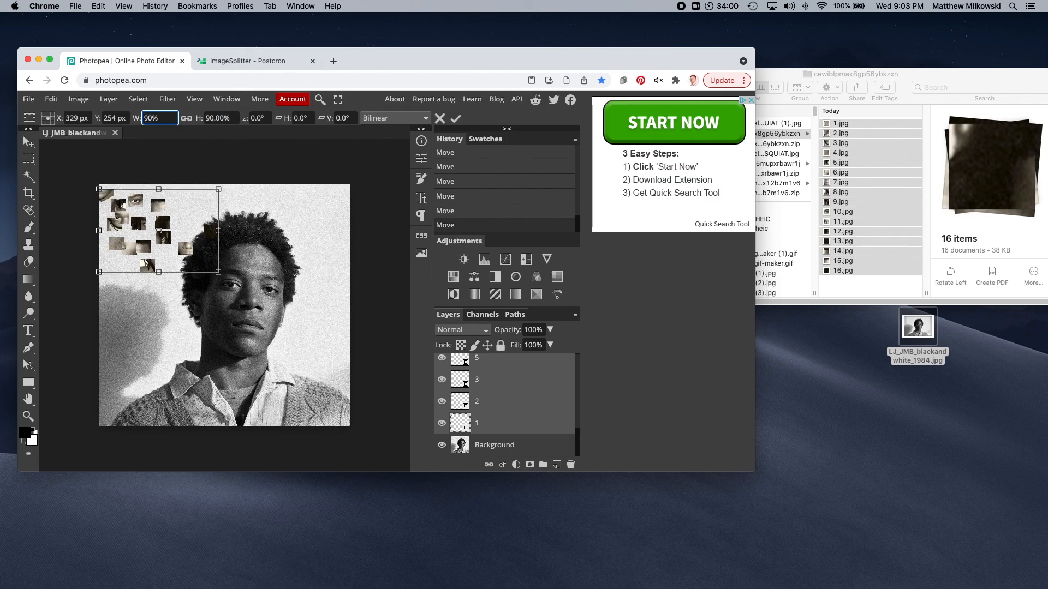
{"action": "key", "text": "Return"}
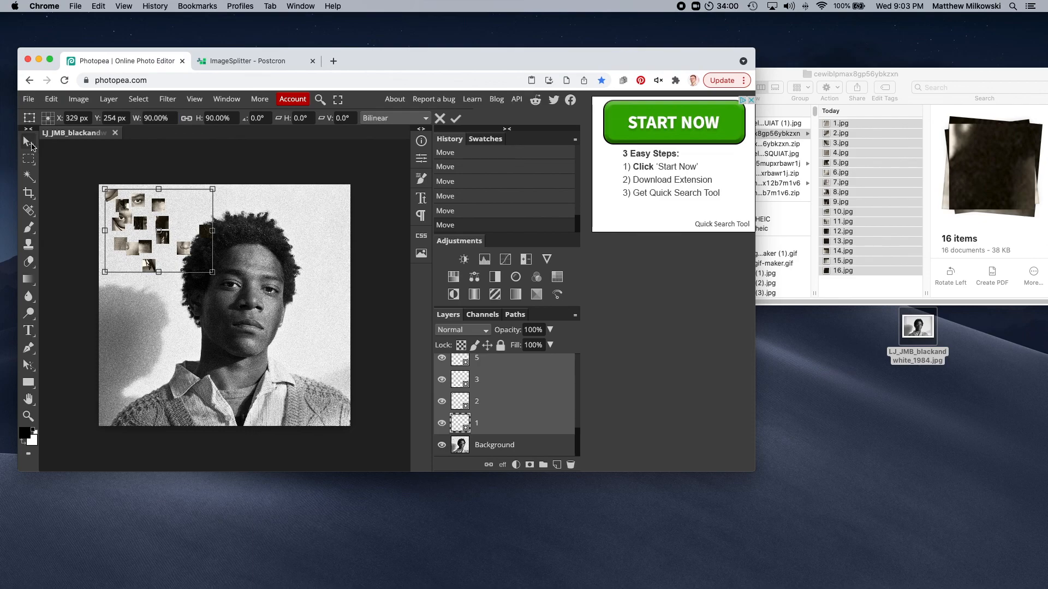
{"action": "left_click", "coordinate": [28, 142]}
Step: Move the scaled tiles together onto the face and shift a single tile near the nose
{"action": "left_click_drag", "start_coordinate": [111, 195], "coordinate": [240, 237]}
{"action": "mouse_move", "coordinate": [233, 314]}
{"action": "left_mouse_down"}
{"action": "mouse_move", "coordinate": [248, 319]}
{"action": "mouse_move", "coordinate": [249, 290]}
{"action": "mouse_move", "coordinate": [242, 300]}
{"action": "left_mouse_up"}
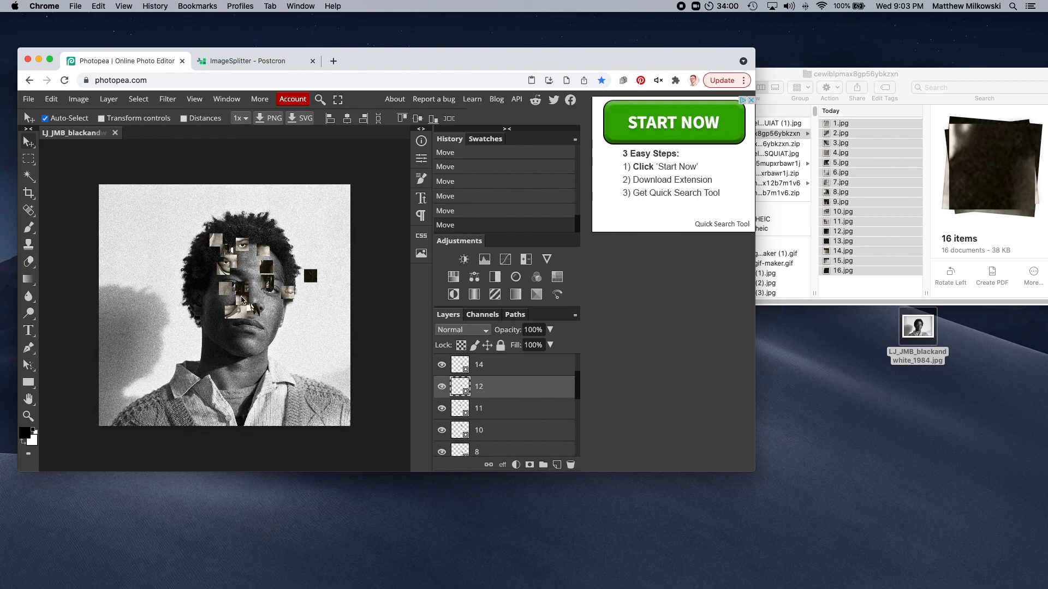
Step: Hide the Background layer and reposition a tile among the remaining face pieces
{"action": "scroll", "coordinate": [496, 396], "scroll_direction": "down", "scroll_amount": 5}
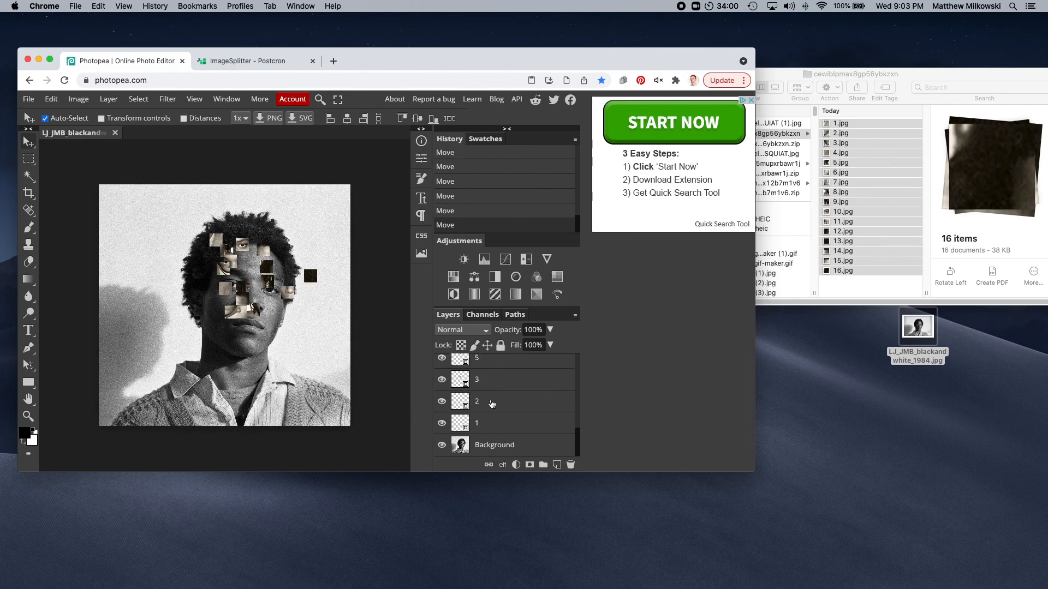
{"action": "left_click", "coordinate": [442, 445]}
{"action": "left_click_drag", "start_coordinate": [229, 290], "coordinate": [247, 280]}
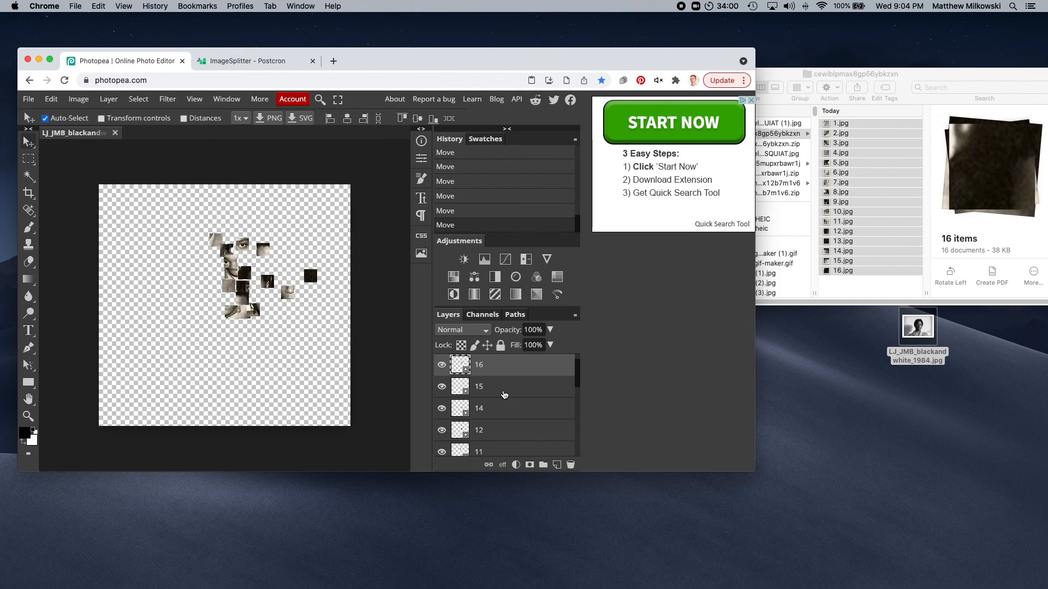